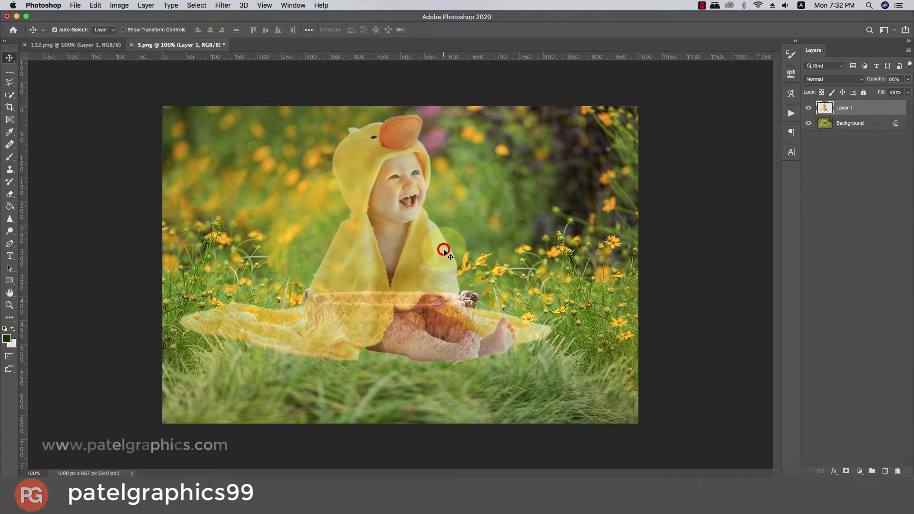
# Scale the semi-transparent baby layer to about 85.5% and position it so the baby sits in the basket.
pyautogui.press('super')
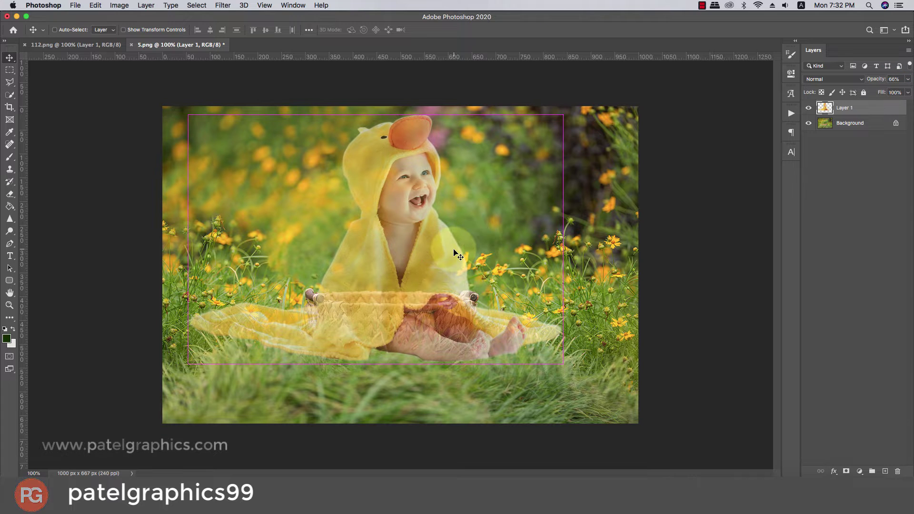
pyautogui.press('super+t')
pyautogui.moveTo(560, 115); pyautogui.dragTo(530, 136)
pyautogui.moveTo(431, 267); pyautogui.dragTo(430, 307)
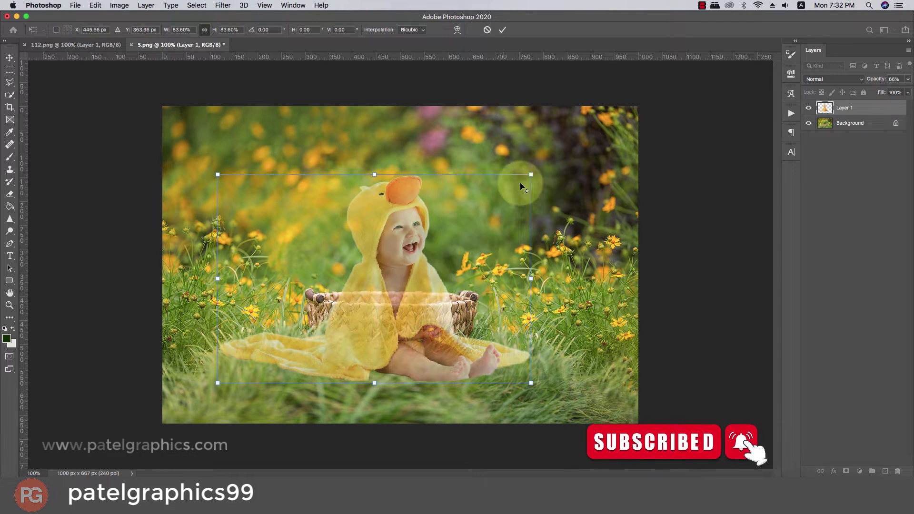
pyautogui.moveTo(531, 175); pyautogui.dragTo(536, 170)
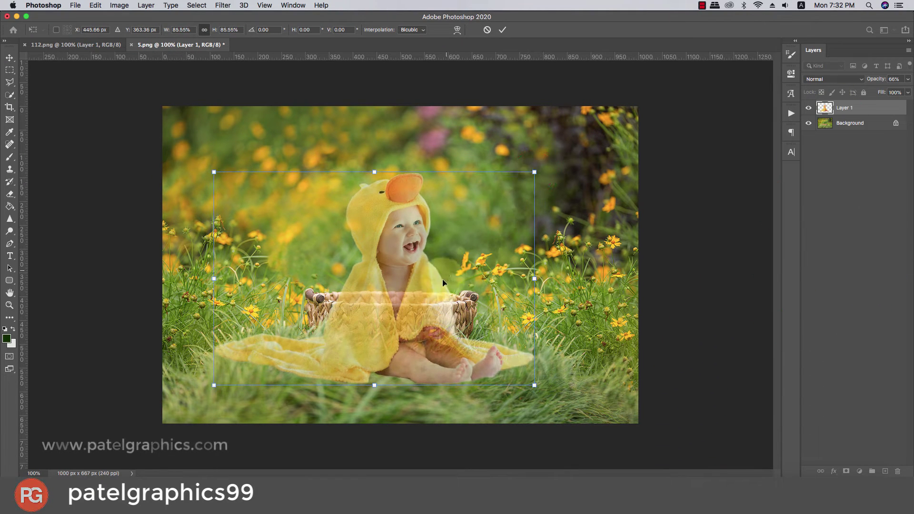
pyautogui.moveTo(437, 299); pyautogui.dragTo(438, 298)
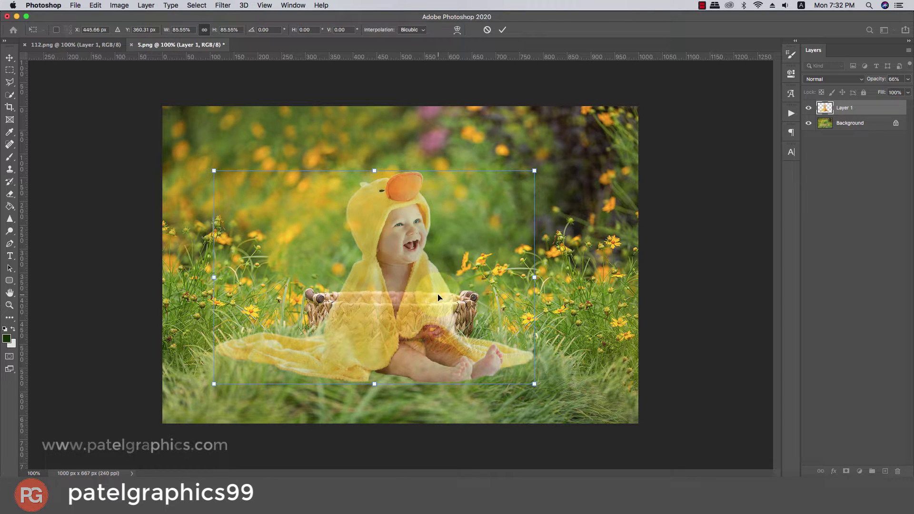
pyautogui.press('Return')
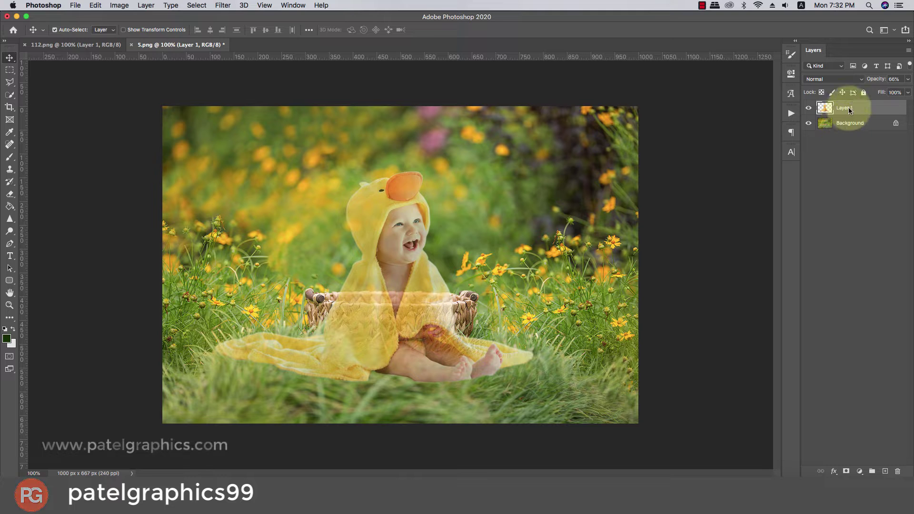
# Add a layer mask to Layer 1 and paint it black with a 90 px brush to hide the legs and towel over the grass.
pyautogui.click(845, 471)
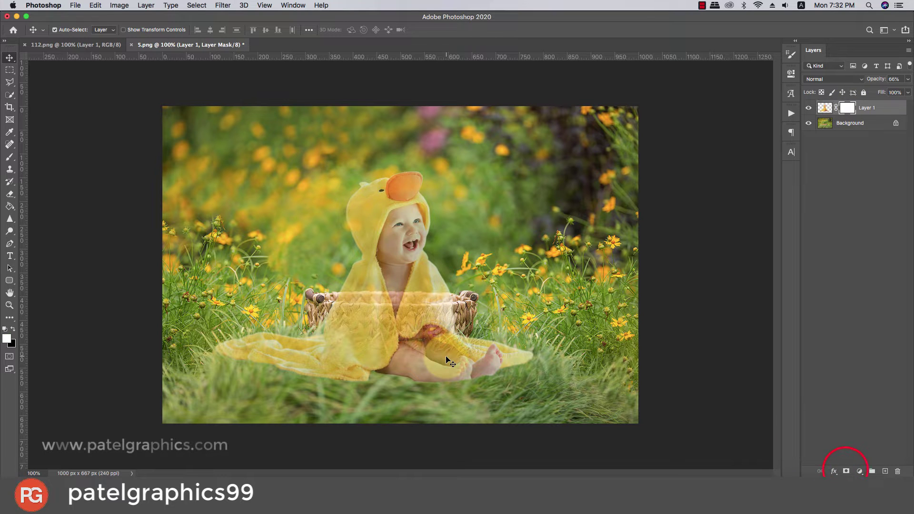
pyautogui.press('b')
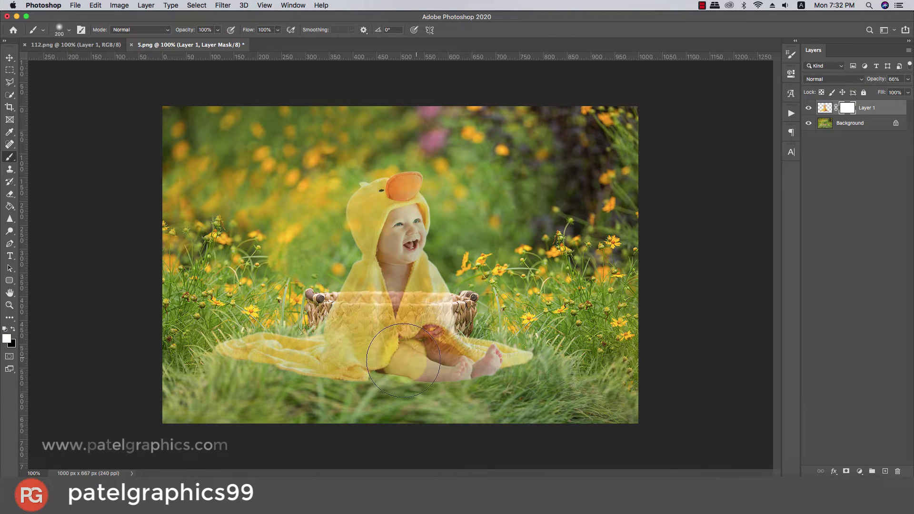
pyautogui.press('[')
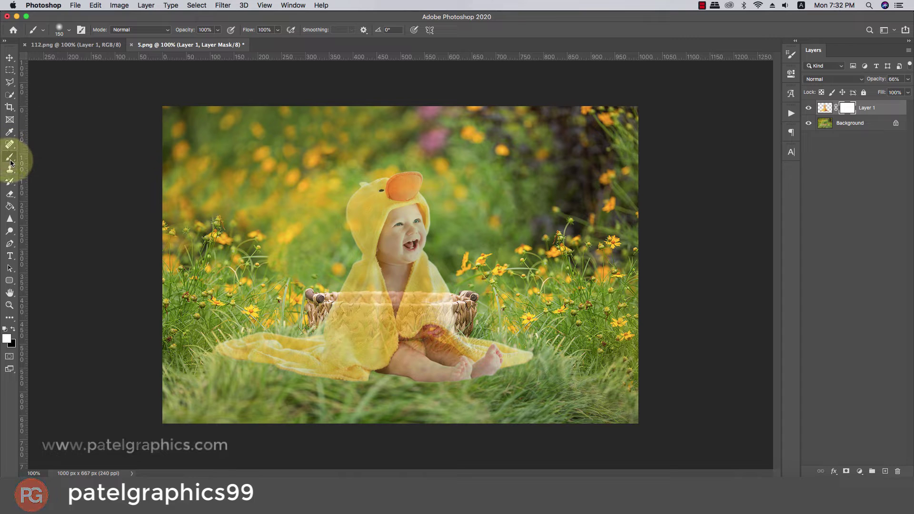
pyautogui.moveTo(224, 346); pyautogui.dragTo(270, 347)
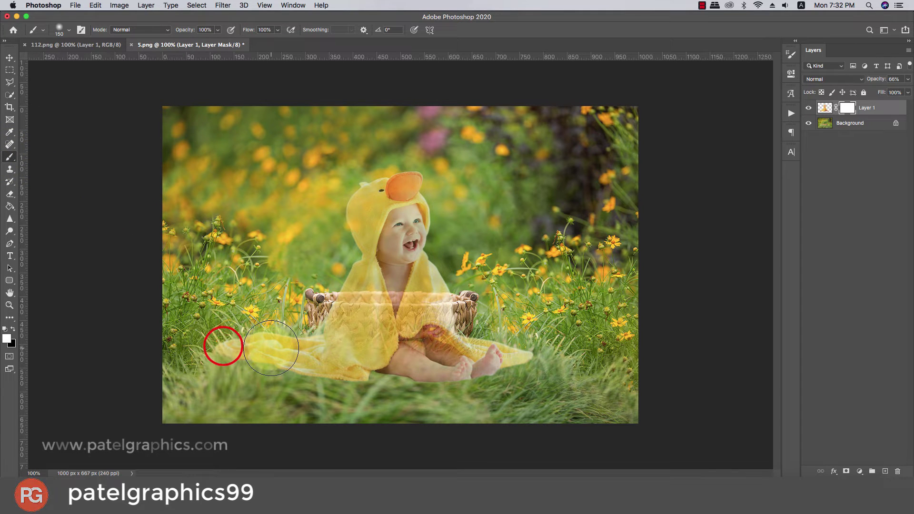
pyautogui.press('[')
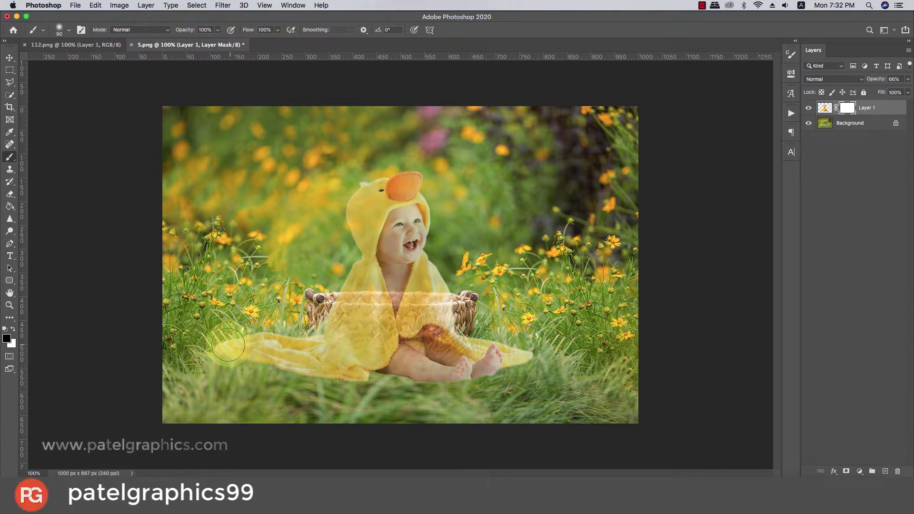
pyautogui.moveTo(224, 345)
pyautogui.mouseDown()
pyautogui.moveTo(352, 360)
pyautogui.moveTo(189, 350)
pyautogui.moveTo(399, 375)
pyautogui.moveTo(253, 331)
pyautogui.moveTo(481, 343)
pyautogui.moveTo(351, 364)
pyautogui.moveTo(510, 357)
pyautogui.moveTo(523, 348)
pyautogui.moveTo(352, 367)
pyautogui.moveTo(241, 367)
pyautogui.moveTo(484, 366)
pyautogui.moveTo(294, 386)
pyautogui.moveTo(377, 385)
pyautogui.mouseUp()
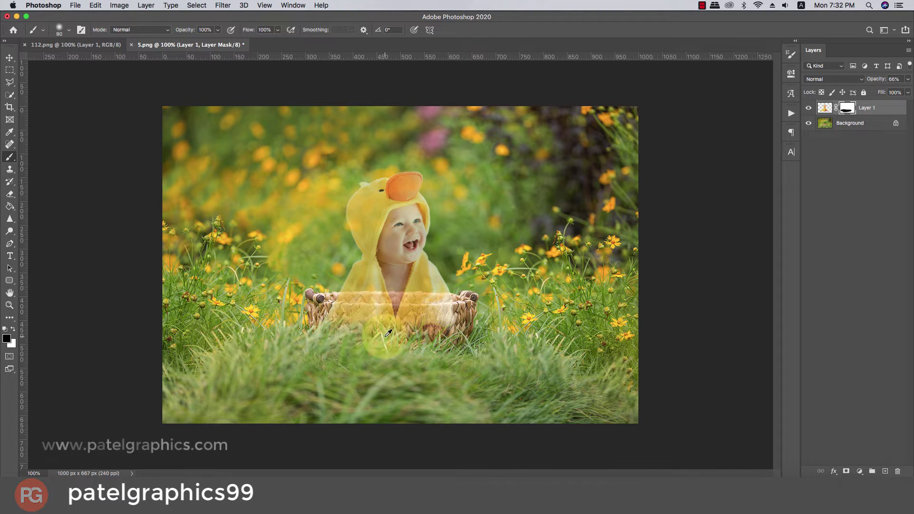
# Paint black on the mask with a 15 px then 10 px brush to reveal the basket's front rim.
pyautogui.scroll(5, 388, 334)
pyautogui.scroll(3, 388, 334)
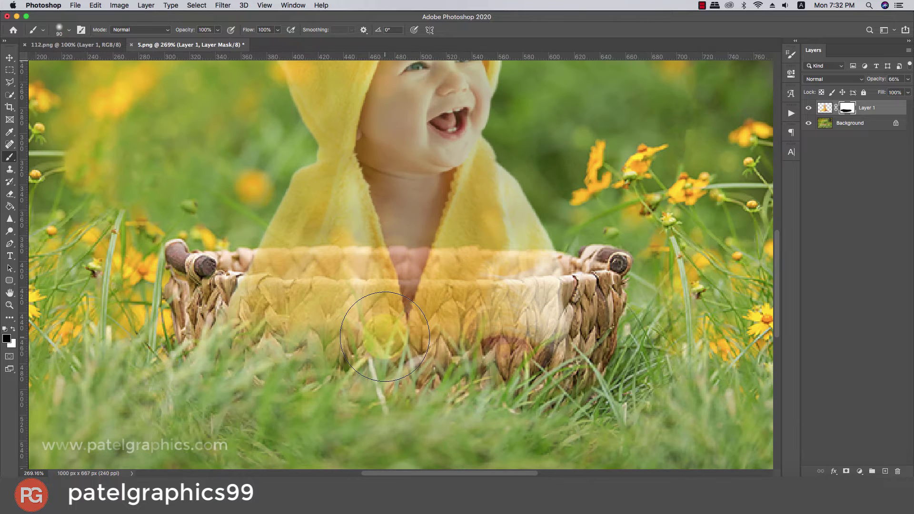
pyautogui.press('[')
pyautogui.press('[')
pyautogui.press('[')
pyautogui.press('[')
pyautogui.press('[')
pyautogui.press('[')
pyautogui.press('[')
pyautogui.press('[')
pyautogui.press('[')
pyautogui.press('[')
pyautogui.press('[')
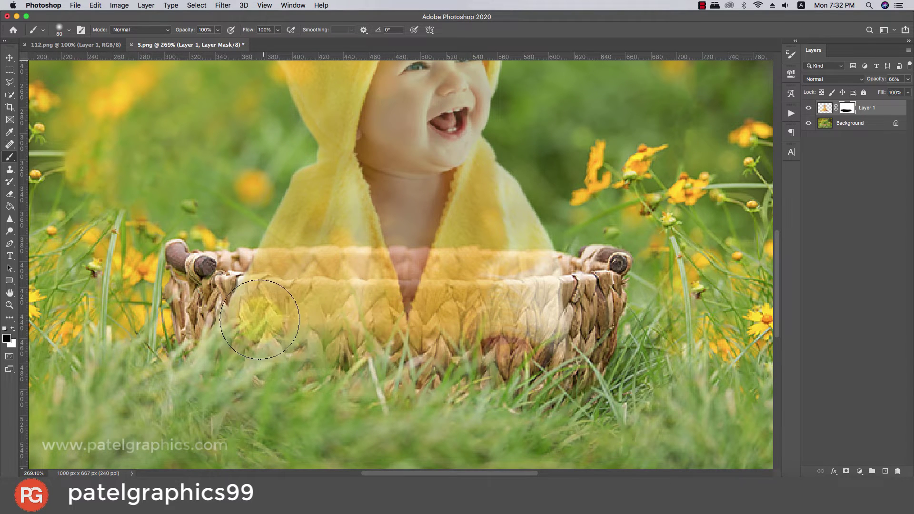
pyautogui.moveTo(243, 282); pyautogui.dragTo(320, 286)
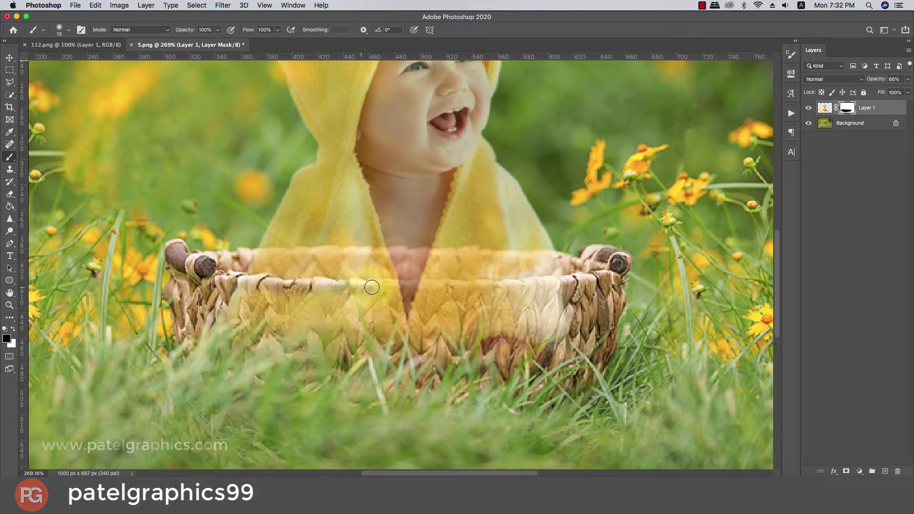
pyautogui.press('[')
pyautogui.moveTo(394, 287); pyautogui.dragTo(494, 285)
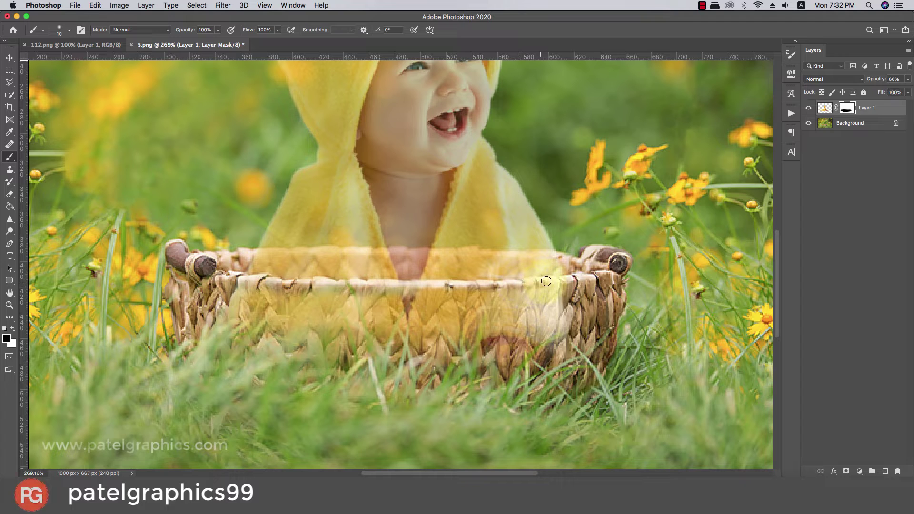
# Mask out the remaining towel over the basket's woven front with a larger brush and set Layer 1's opacity to 100%.
pyautogui.moveTo(561, 297)
pyautogui.mouseDown()
pyautogui.moveTo(397, 305)
pyautogui.moveTo(466, 298)
pyautogui.moveTo(320, 298)
pyautogui.mouseUp()
pyautogui.press(']')
pyautogui.press(']')
pyautogui.press(']')
pyautogui.press(']')
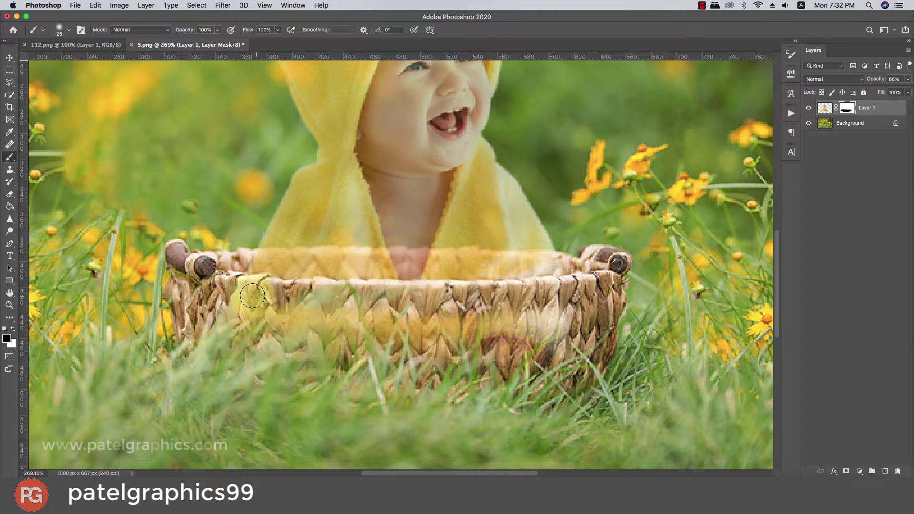
pyautogui.moveTo(256, 319); pyautogui.dragTo(581, 318)
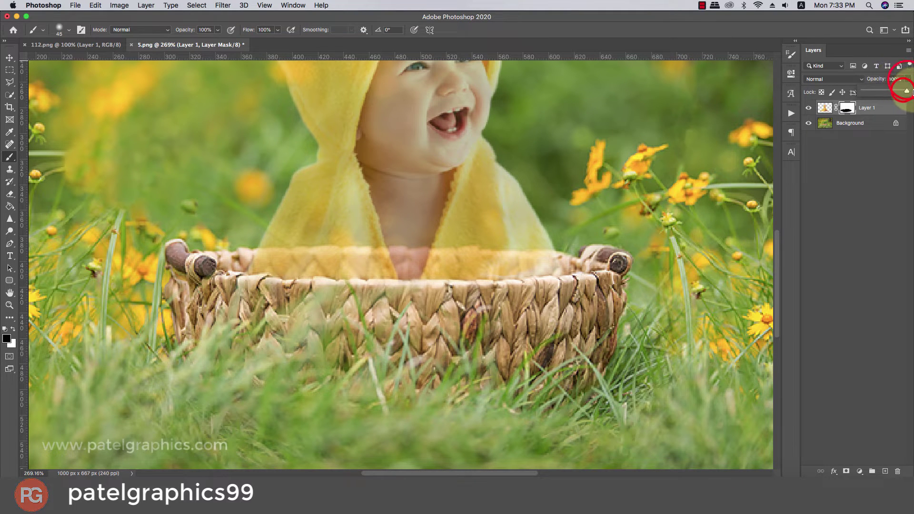
# Refine the mask along the basket rim, hiding leftover towel with black and restoring its lower edge with a 10 px white brush.
pyautogui.scroll(-10, 508, 198)
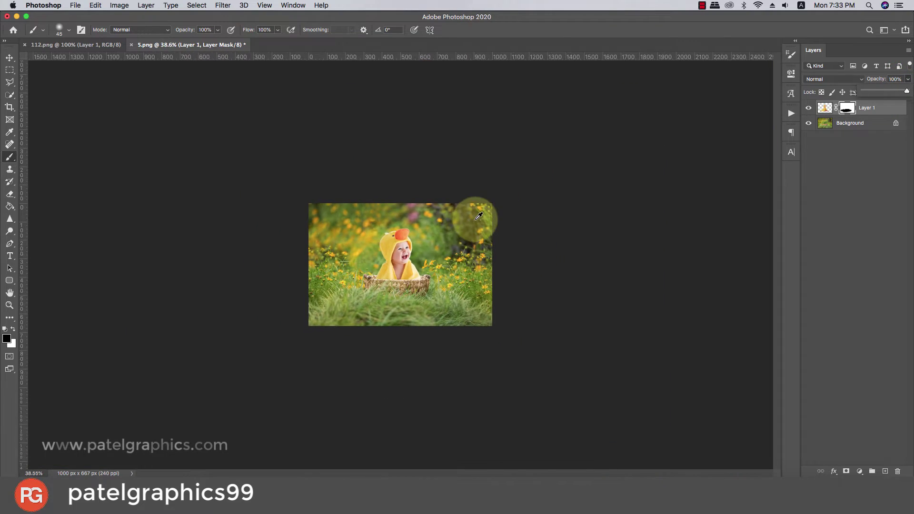
pyautogui.scroll(10, 410, 262)
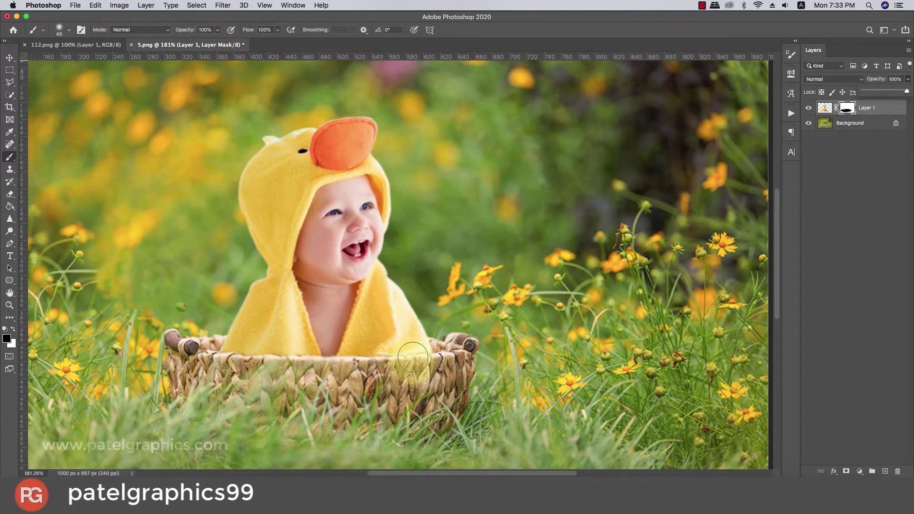
pyautogui.moveTo(426, 348)
pyautogui.mouseDown()
pyautogui.moveTo(423, 368)
pyautogui.moveTo(434, 363)
pyautogui.moveTo(399, 372)
pyautogui.moveTo(275, 372)
pyautogui.mouseUp()
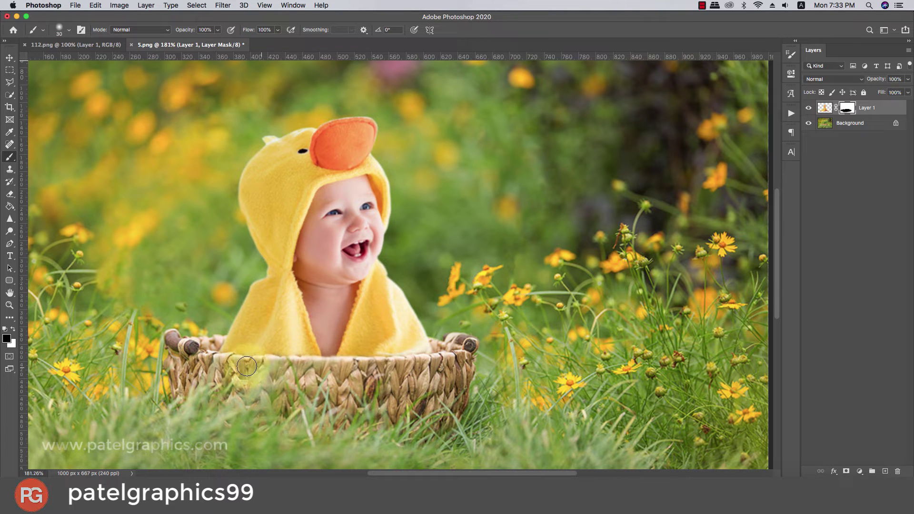
pyautogui.press('[')
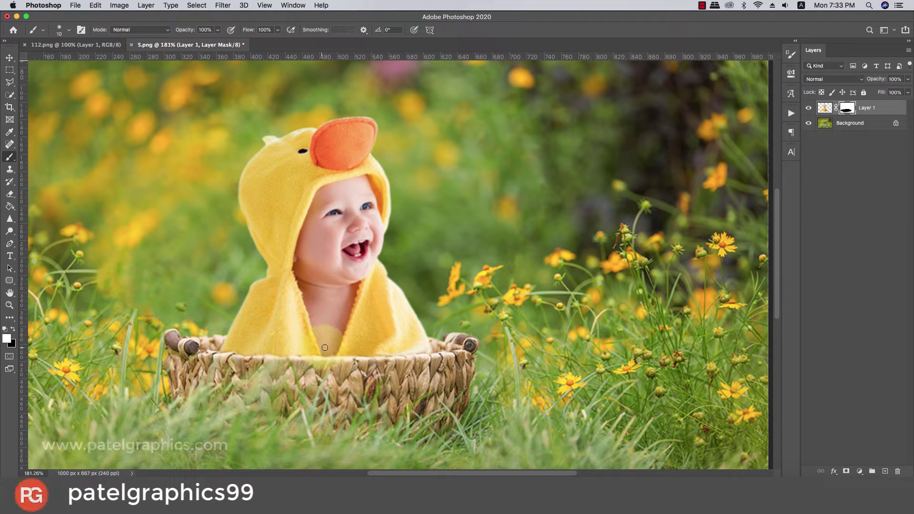
pyautogui.moveTo(419, 351)
pyautogui.mouseDown()
pyautogui.moveTo(375, 351)
pyautogui.moveTo(412, 354)
pyautogui.mouseUp()
pyautogui.click(429, 351)
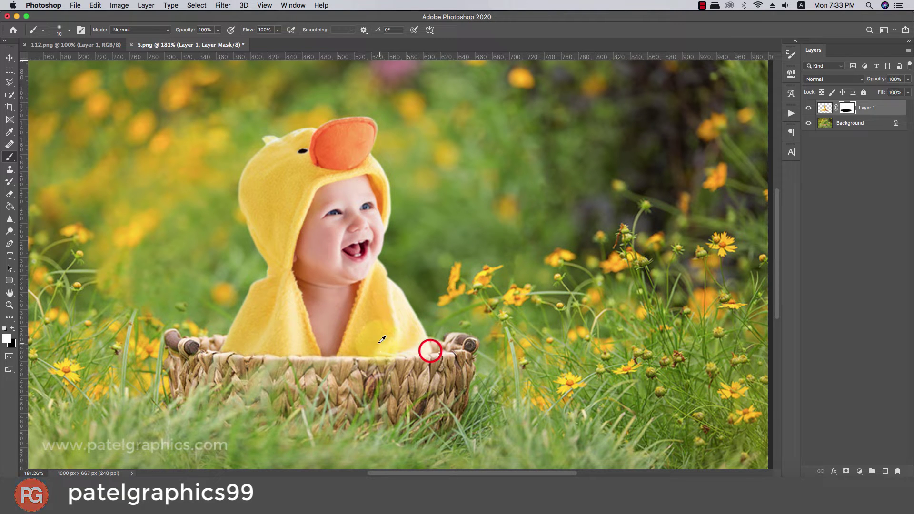
pyautogui.scroll(-8, 373, 340)
pyautogui.scroll(5, 373, 341)
pyautogui.scroll(1, 376, 338)
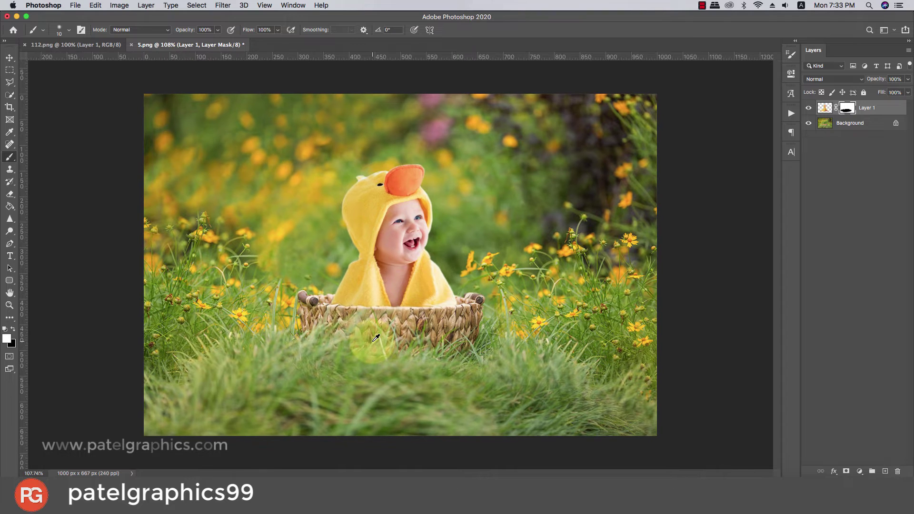
# Add a new empty layer above Layer 1 and enlarge the black brush to 125 px.
pyautogui.click(877, 124)
pyautogui.click(877, 108)
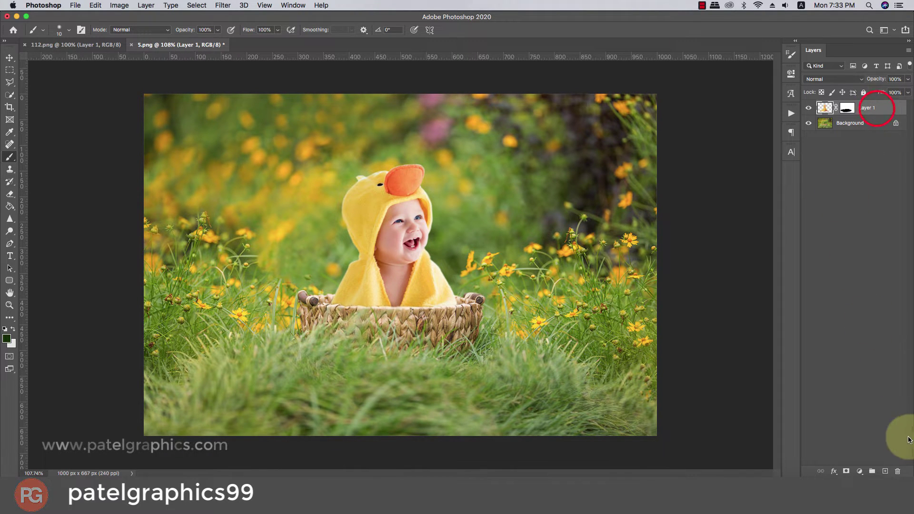
pyautogui.click(885, 470)
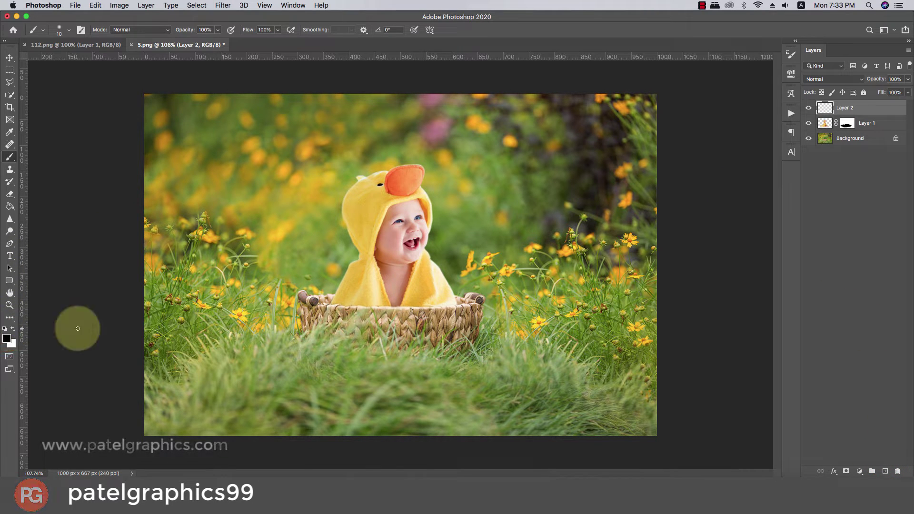
pyautogui.scroll(2, 464, 331)
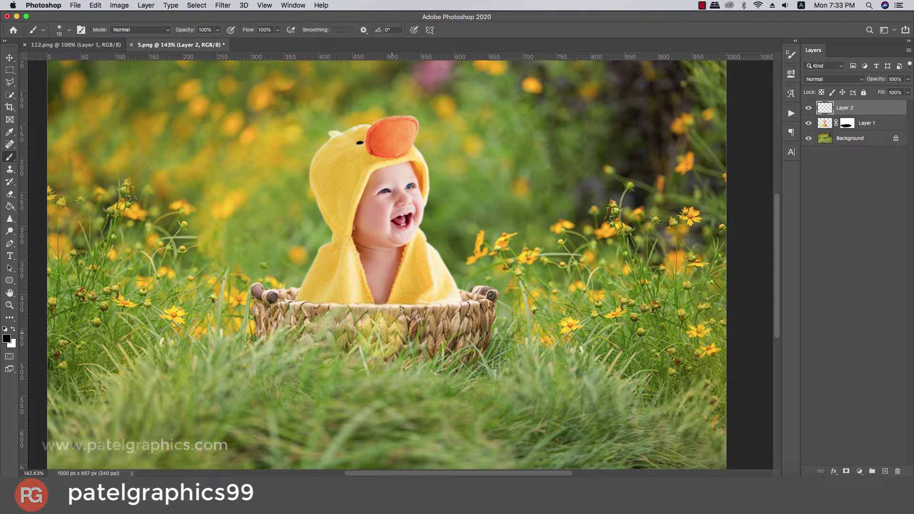
pyautogui.press(']')
pyautogui.press(']')
pyautogui.press(']')
pyautogui.press(']')
pyautogui.press(']')
pyautogui.press(']')
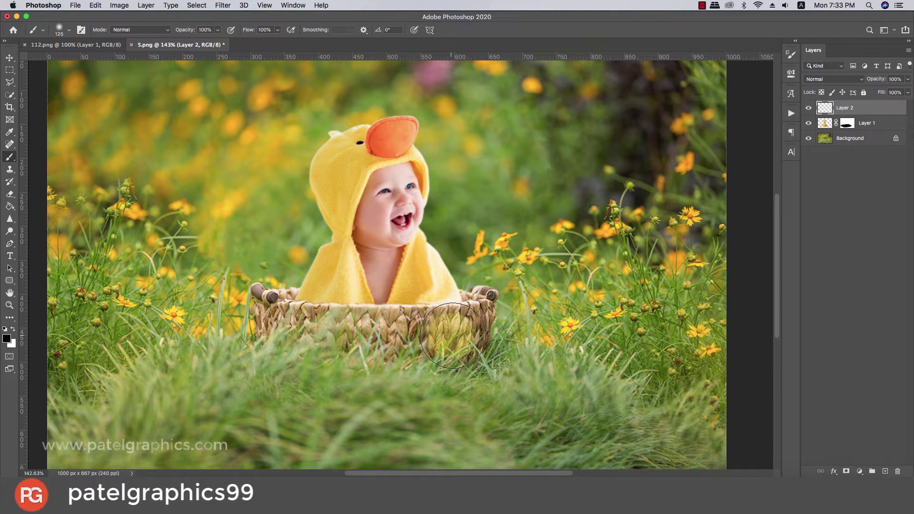
# Undo a trial brush stroke over the basket and clip Layer 2 to Layer 1 with a clipping mask.
pyautogui.moveTo(453, 336); pyautogui.dragTo(455, 326)
pyautogui.press('super+z')
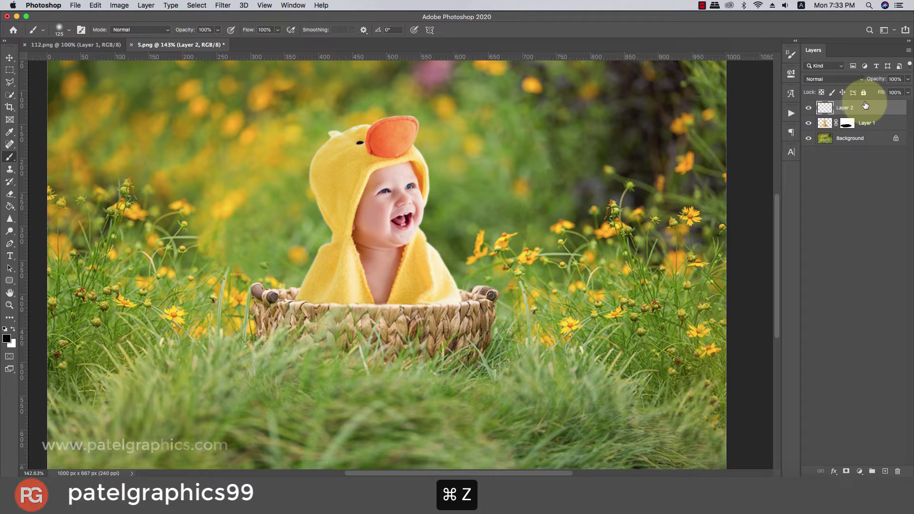
pyautogui.rightClick(866, 106)
pyautogui.click(761, 243)
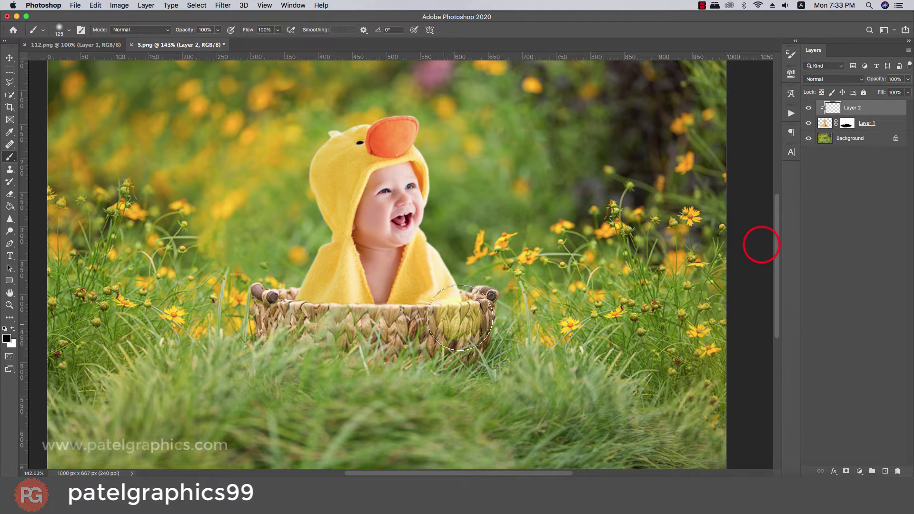
# Paint soft black shading on Layer 2 along the basket front to darken the towel's lower edge.
pyautogui.moveTo(344, 354); pyautogui.dragTo(272, 344)
pyautogui.click(328, 353)
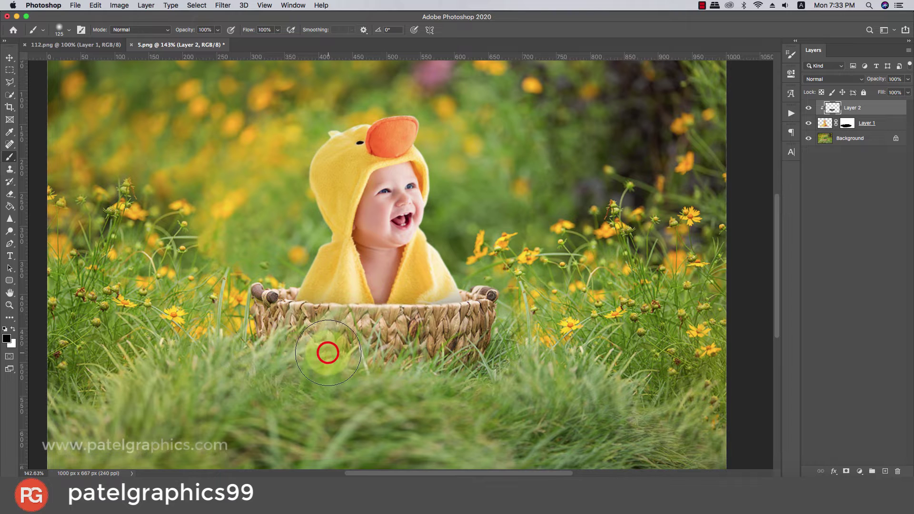
pyautogui.click(319, 352)
pyautogui.click(342, 348)
pyautogui.click(355, 350)
pyautogui.click(361, 350)
pyautogui.click(383, 352)
pyautogui.click(398, 353)
pyautogui.click(418, 354)
pyautogui.click(433, 354)
pyautogui.click(435, 354)
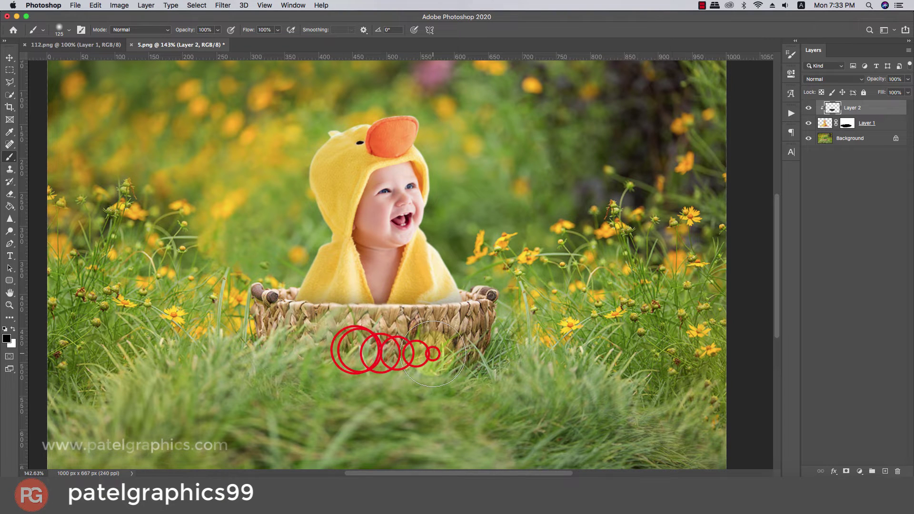
# Add another empty layer and place it between Layer 2 and Layer 1, inside the clipping group.
pyautogui.scroll(-2, 475, 345)
pyautogui.scroll(-5, 476, 343)
pyautogui.scroll(4, 475, 345)
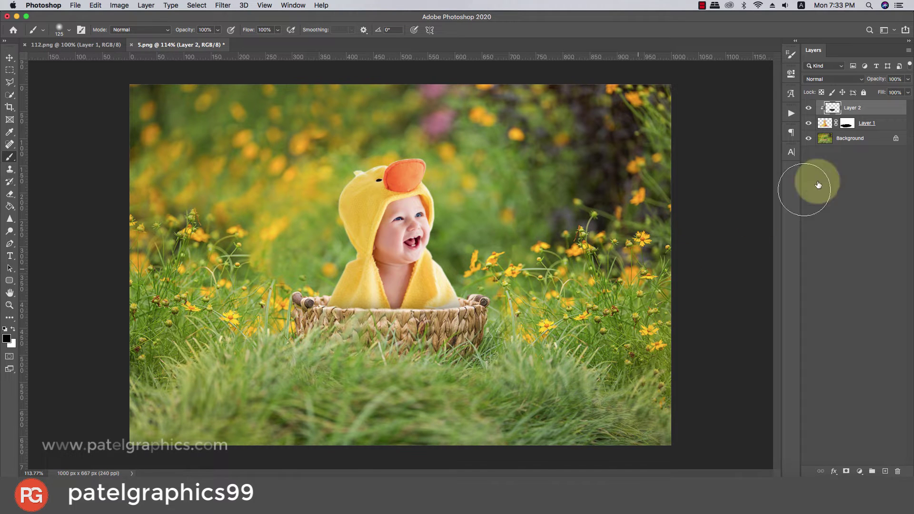
pyautogui.click(886, 471)
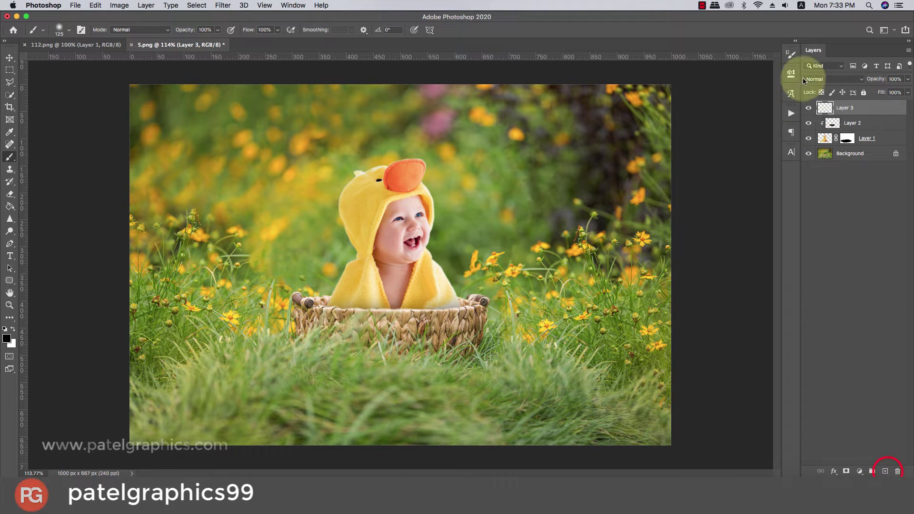
pyautogui.moveTo(857, 108); pyautogui.dragTo(857, 130)
# Sample a muted grass green beside the basket as the foreground color for the brush.
pyautogui.click(7, 338)
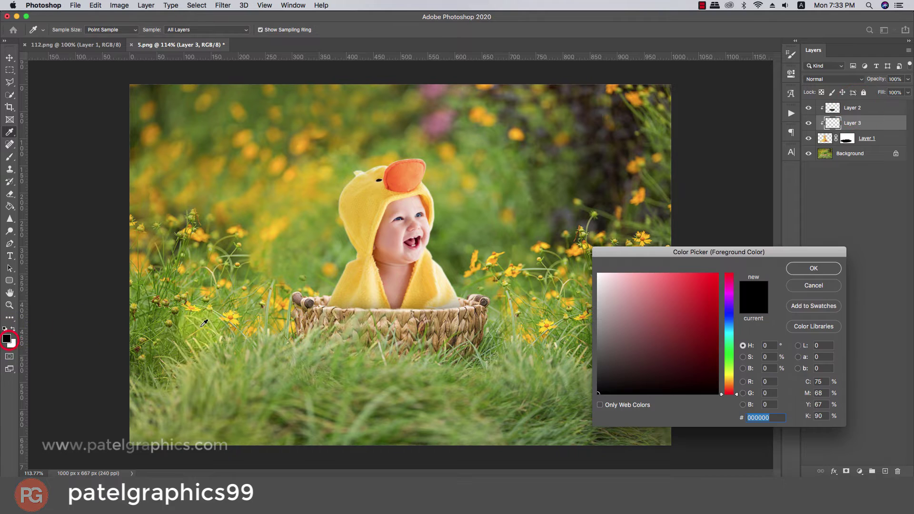
pyautogui.click(488, 323)
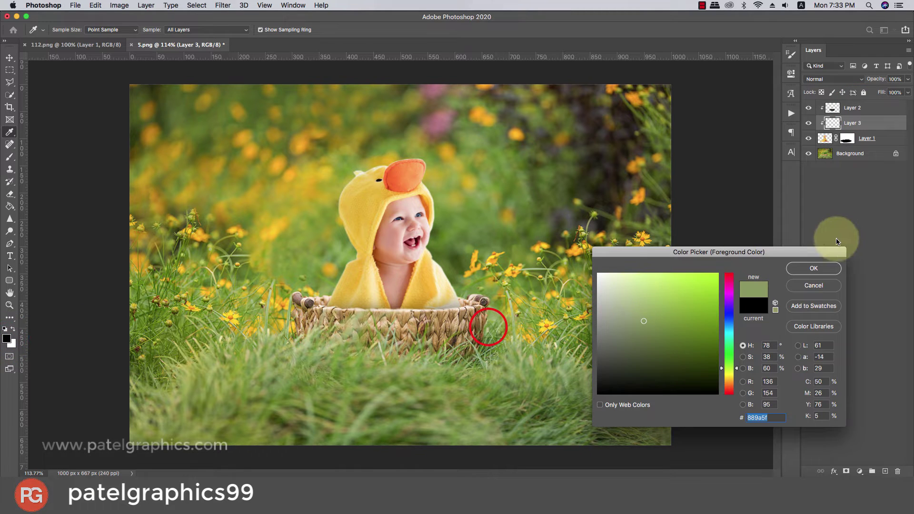
pyautogui.click(814, 268)
pyautogui.press('b')
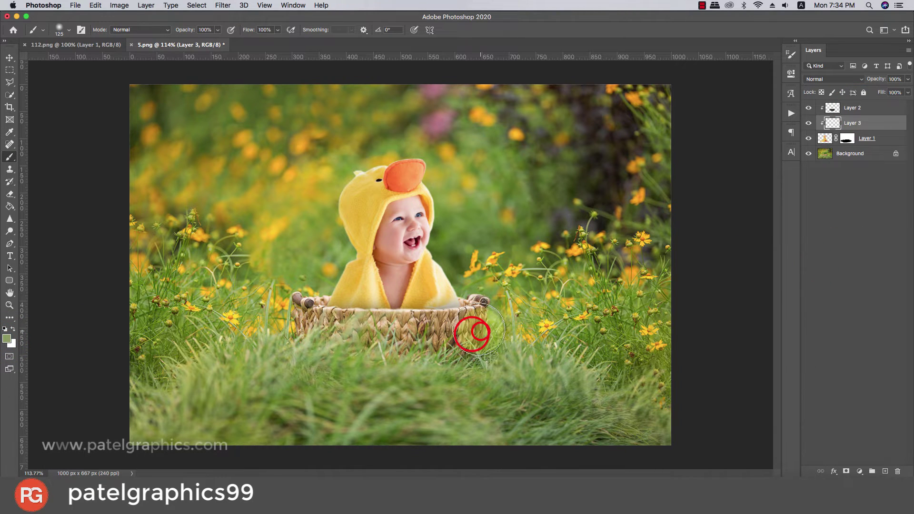
# Change the foreground color to a bright yellow and brush it on Layer 3 along the towel's lower edge near the basket rim.
pyautogui.click(7, 339)
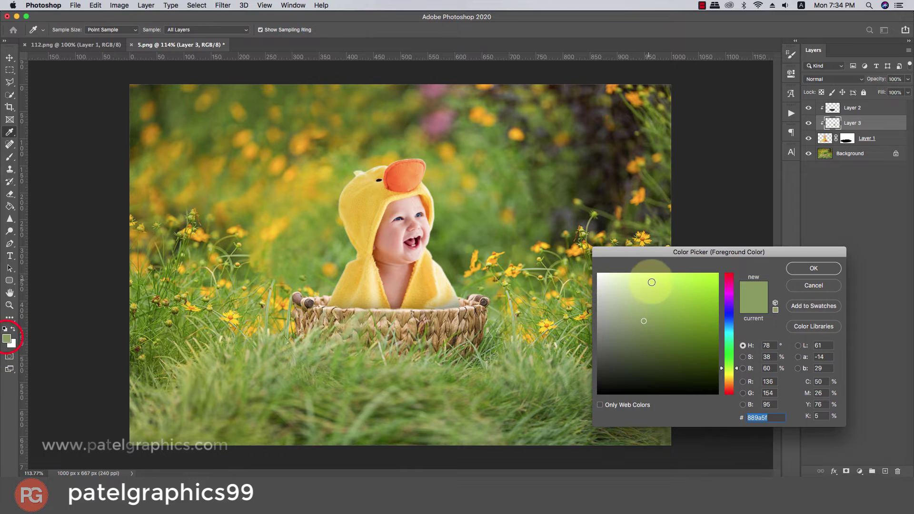
pyautogui.click(728, 376)
pyautogui.click(711, 285)
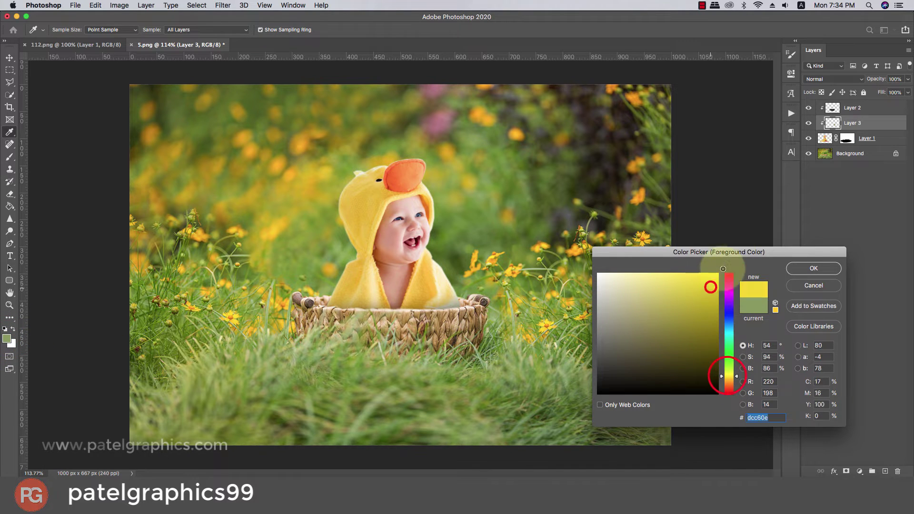
pyautogui.click(814, 269)
pyautogui.moveTo(479, 323); pyautogui.dragTo(450, 337)
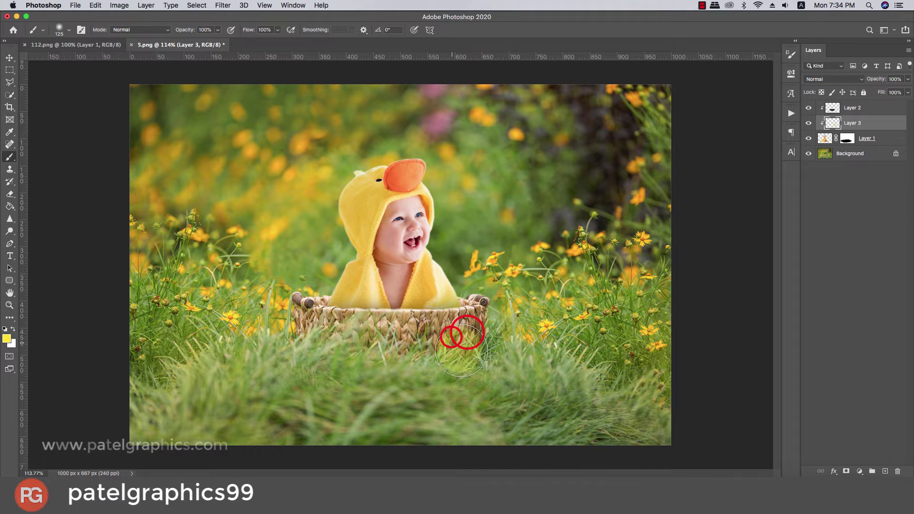
# Undo the last yellow brush strokes on Layer 3 and switch to the Move tool.
pyautogui.scroll(-6, 469, 350)
pyautogui.press('super+z')
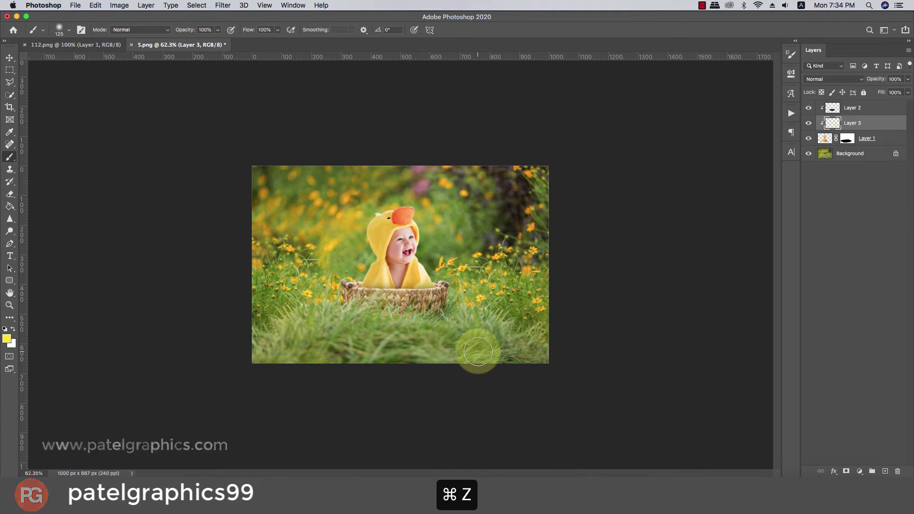
pyautogui.scroll(8, 480, 352)
pyautogui.scroll(-2, 480, 351)
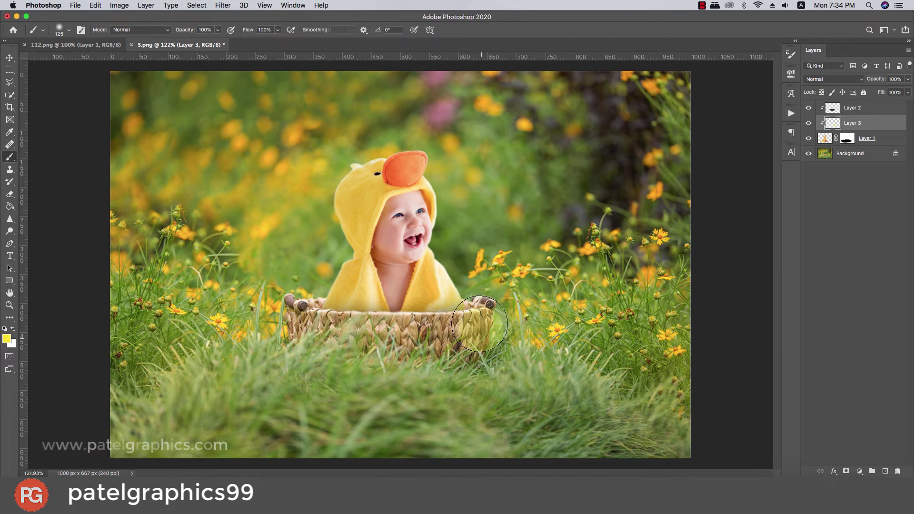
pyautogui.press('super+z')
pyautogui.press('v')
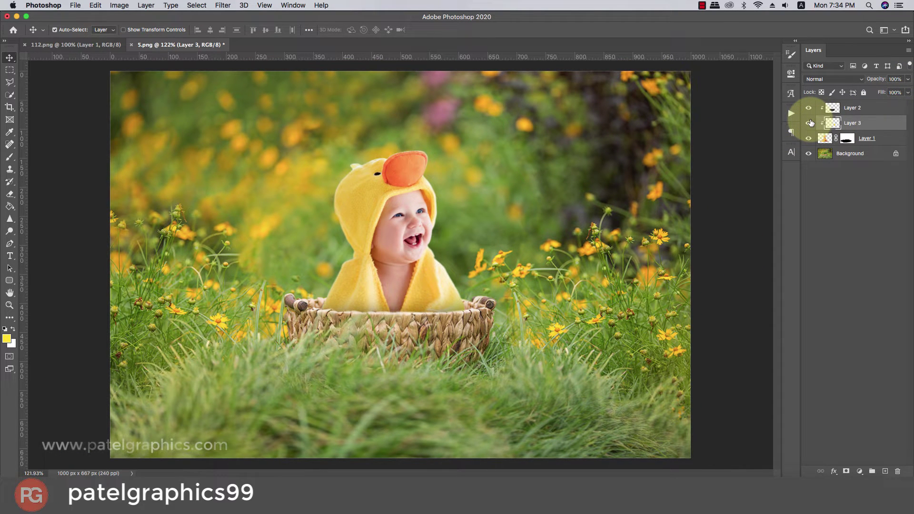
# Add an Inner Glow effect to Layer 1, coloring it a bright golden yellow sampled from the blurred background flowers.
pyautogui.scroll(-2, 276, 196)
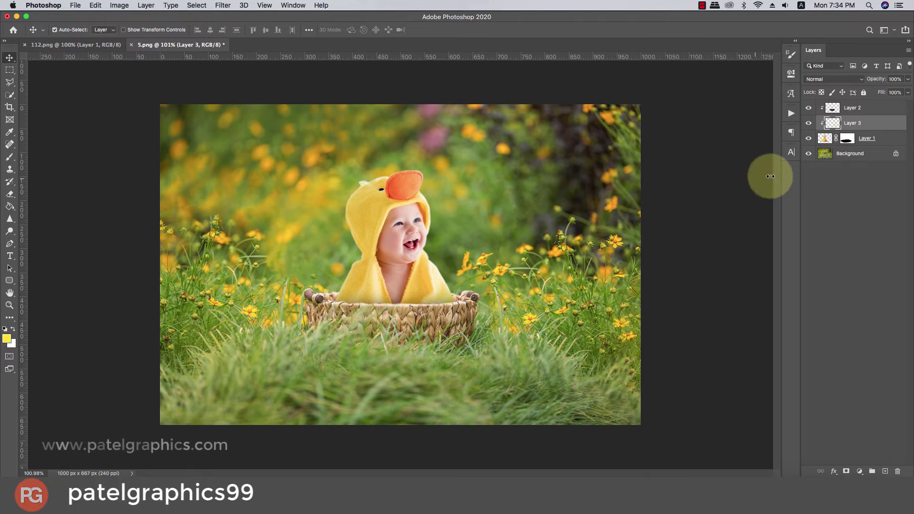
pyautogui.doubleClick(894, 138)
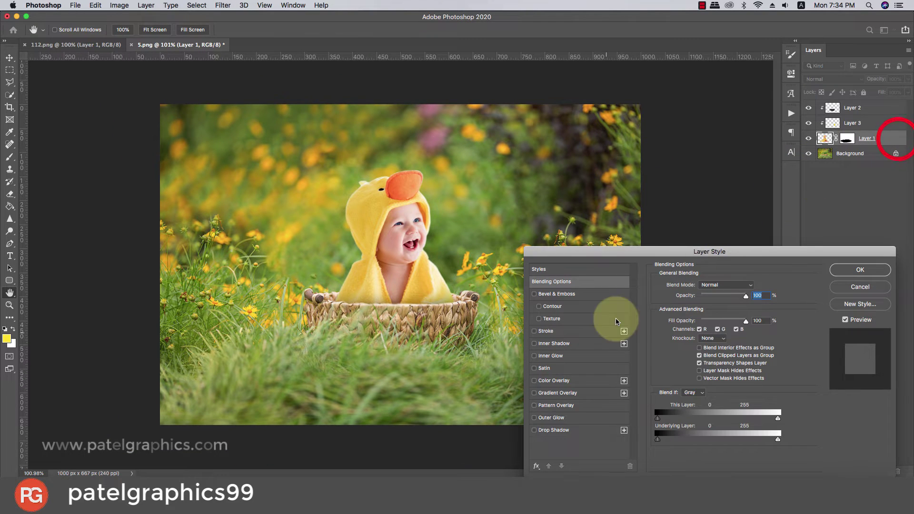
pyautogui.click(549, 358)
pyautogui.click(672, 317)
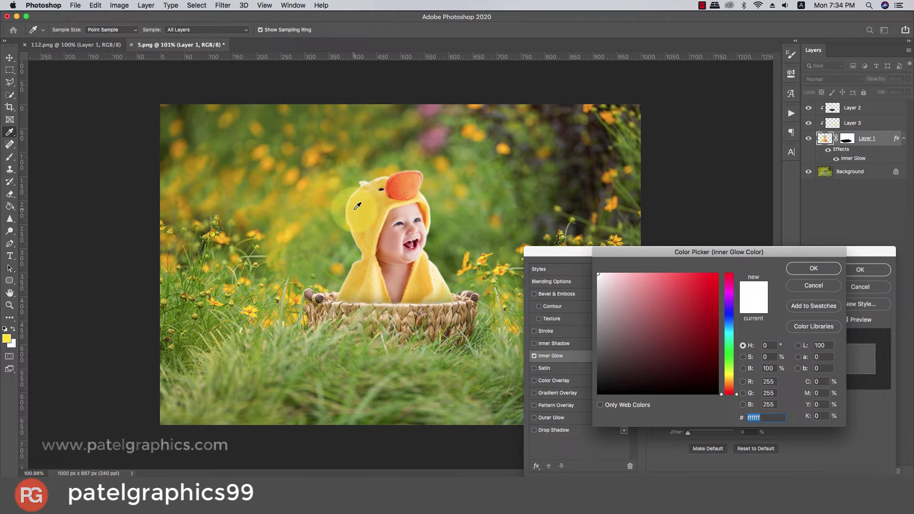
pyautogui.click(319, 197)
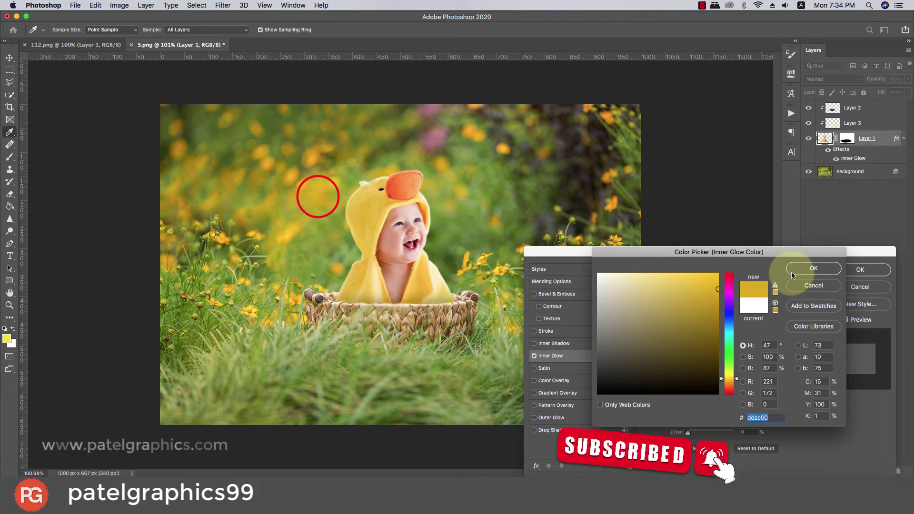
pyautogui.moveTo(708, 282); pyautogui.dragTo(718, 262)
pyautogui.click(812, 268)
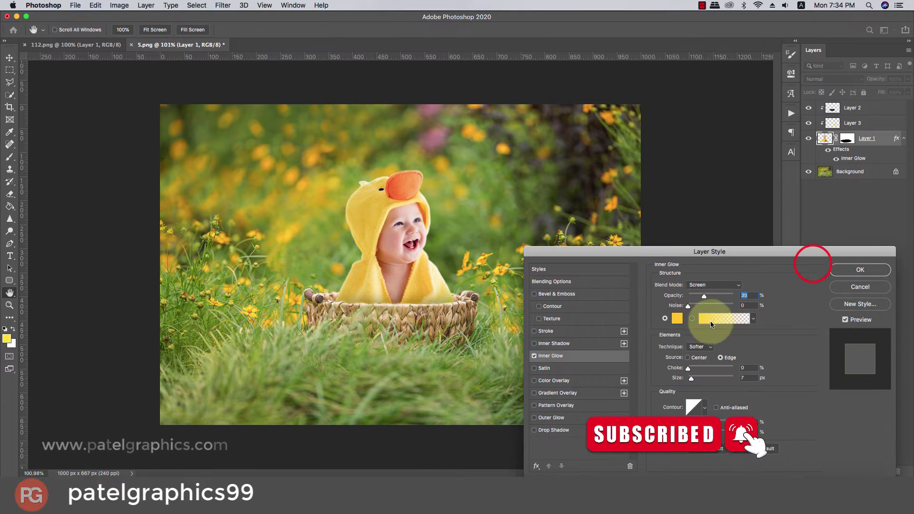
# Set the Inner Glow opacity to 14% and apply the layer style to Layer 1.
pyautogui.click(706, 296)
pyautogui.moveTo(705, 296); pyautogui.dragTo(738, 297)
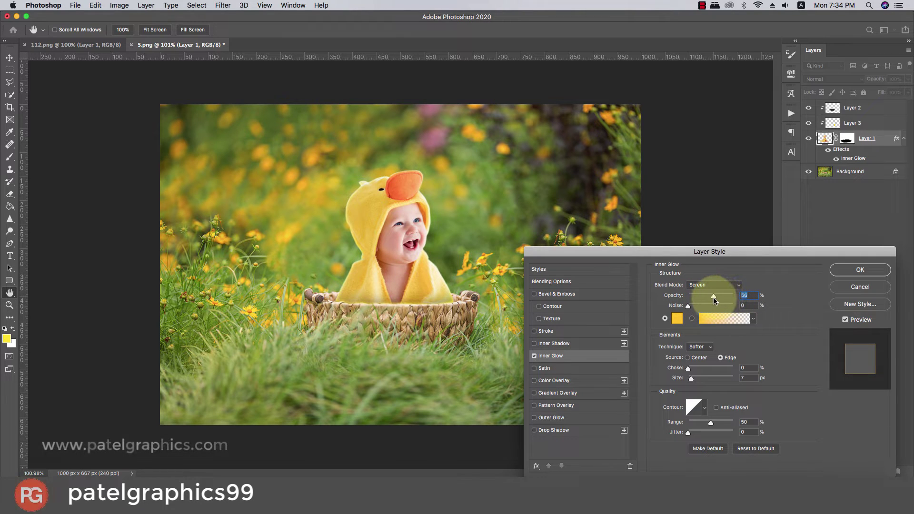
pyautogui.moveTo(714, 300); pyautogui.dragTo(695, 307)
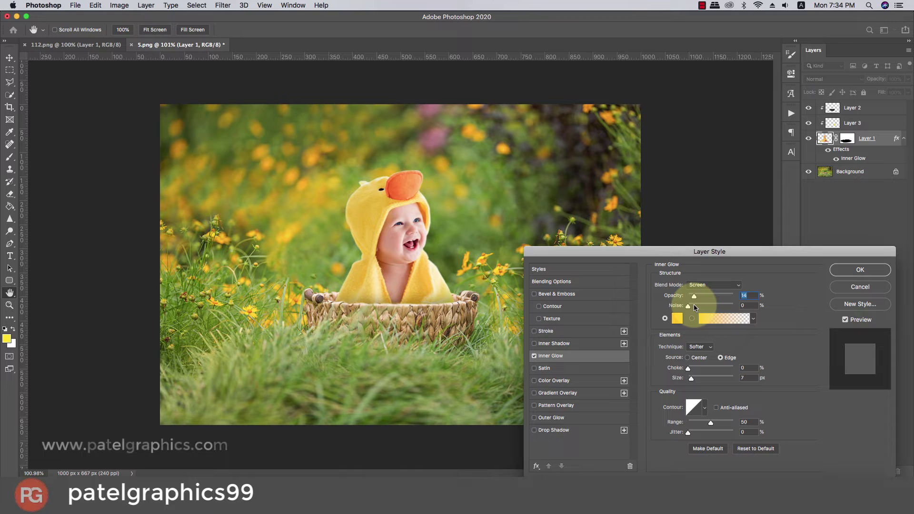
pyautogui.click(839, 272)
pyautogui.press('v')
pyautogui.scroll(3, 361, 293)
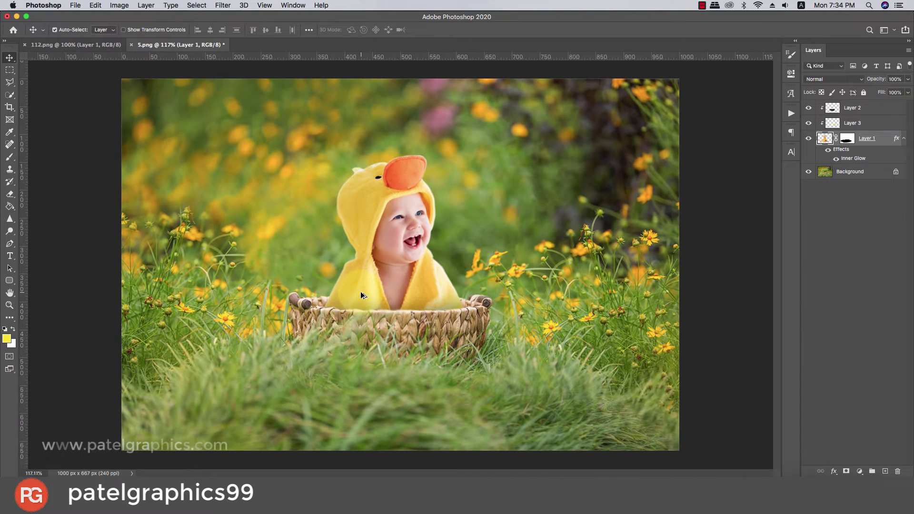
# Duplicate the Background layer and place the copy directly above Layer 1 as a clipped layer.
pyautogui.scroll(-2, 372, 305)
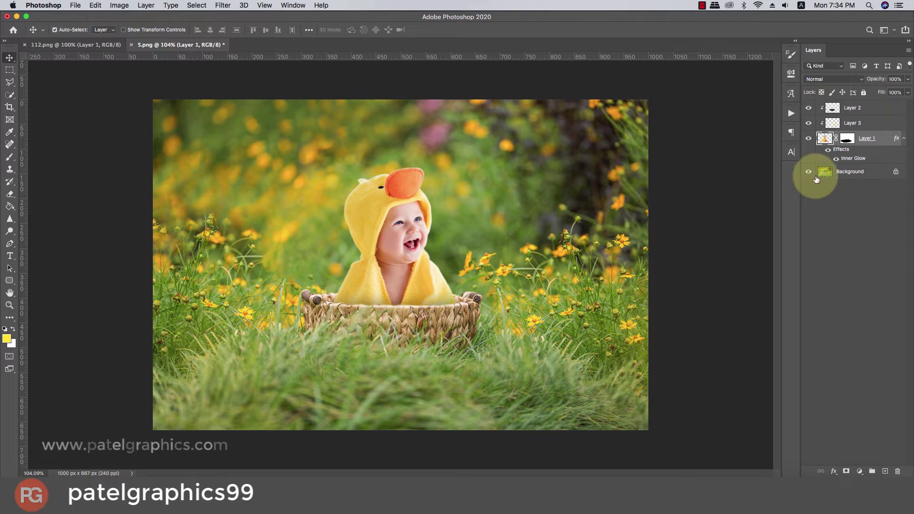
pyautogui.click(844, 172)
pyautogui.press('super+j')
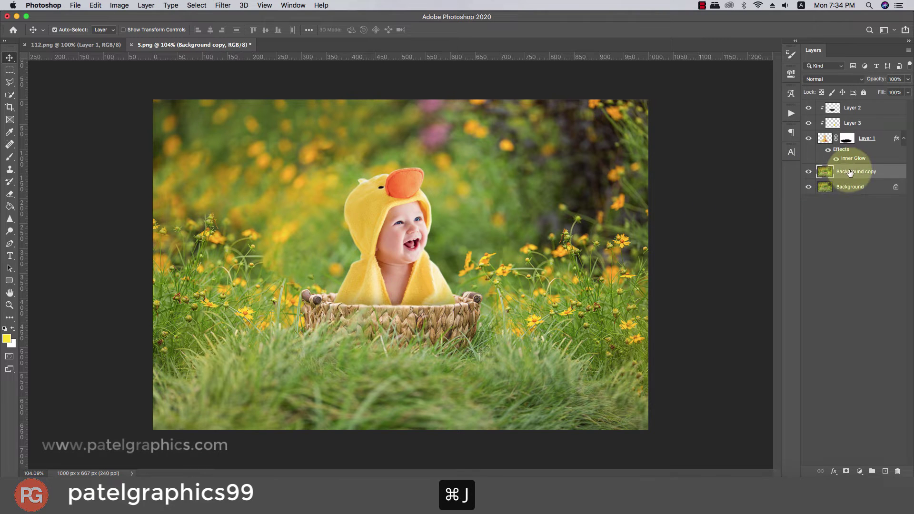
pyautogui.moveTo(841, 173); pyautogui.dragTo(841, 142)
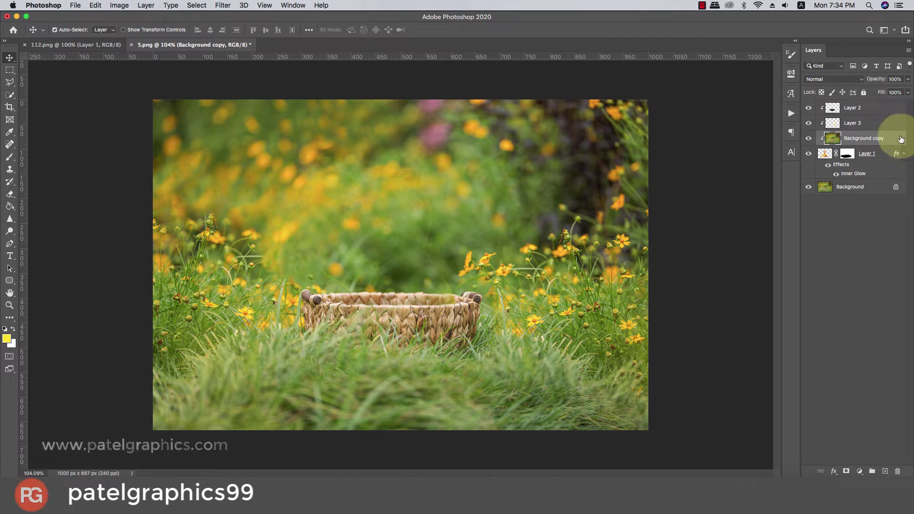
# Apply a Gaussian Blur with a radius of about 94 pixels to the Background copy.
pyautogui.click(223, 5)
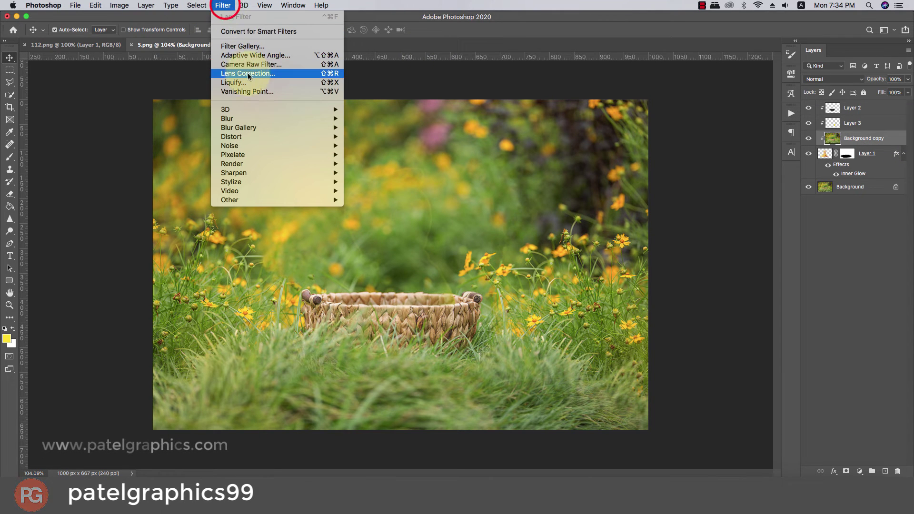
pyautogui.moveTo(243, 118)
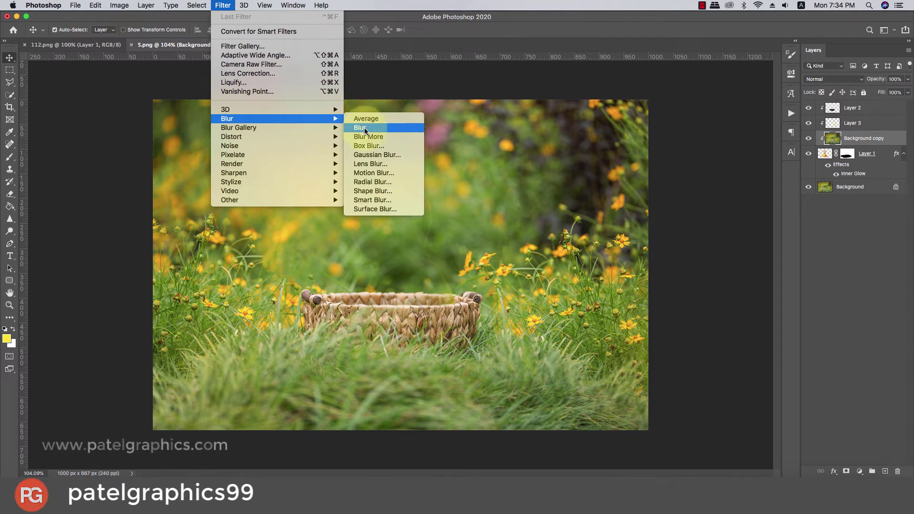
pyautogui.click(367, 156)
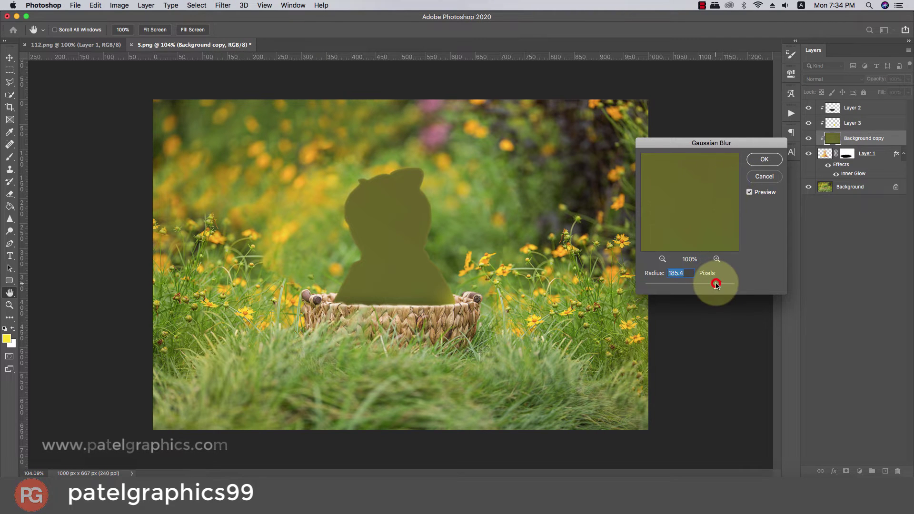
pyautogui.moveTo(704, 289); pyautogui.dragTo(700, 292)
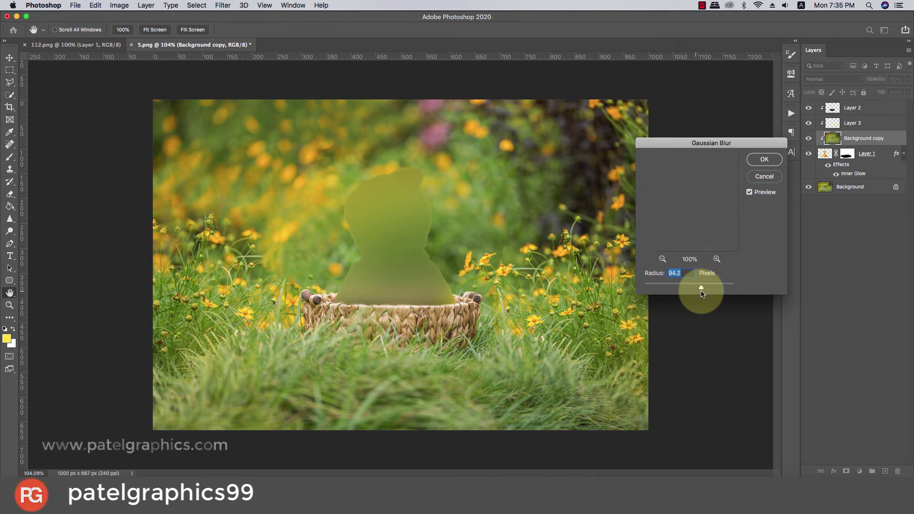
pyautogui.click(771, 160)
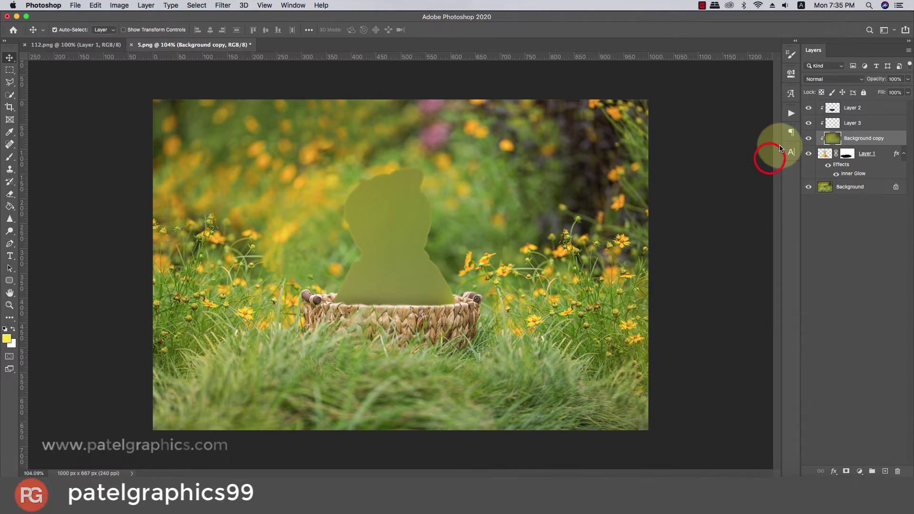
# Set the Background copy's blend mode to Soft Light and toggle its visibility to compare the effect.
pyautogui.click(814, 79)
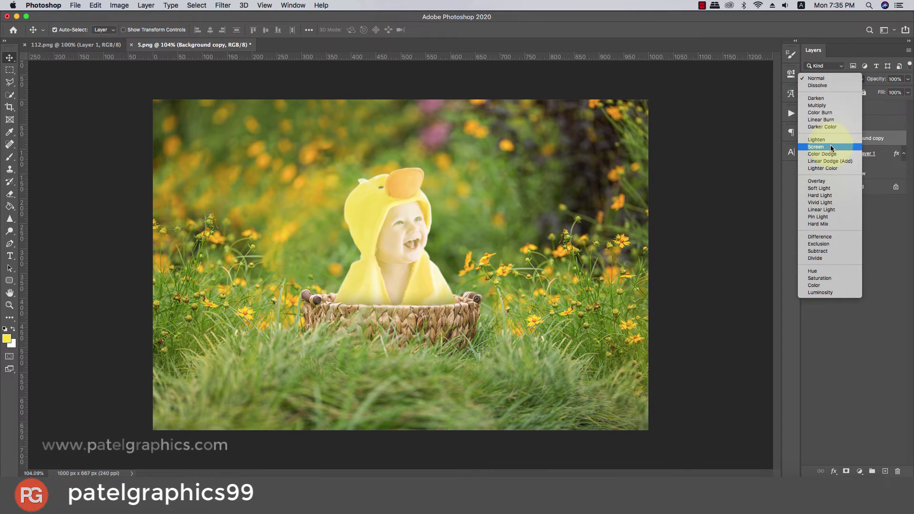
pyautogui.click(826, 190)
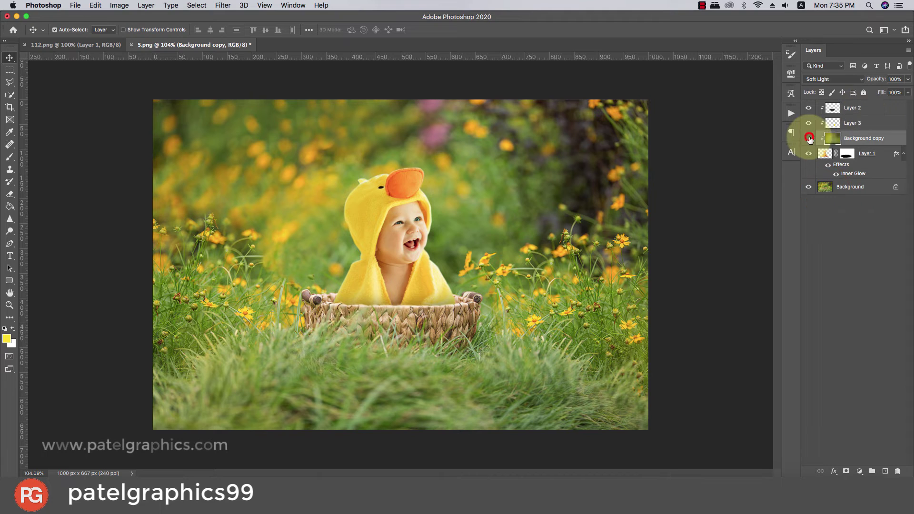
pyautogui.click(809, 138)
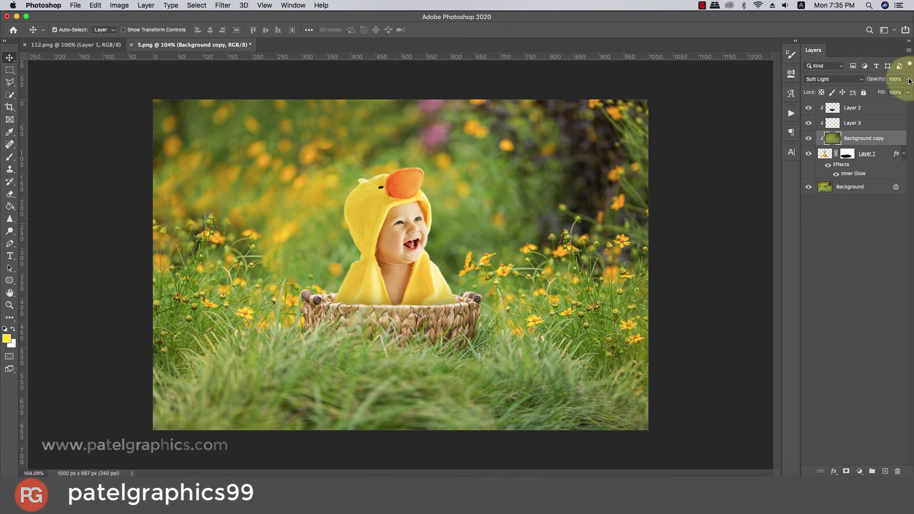
# Reduce the Background copy's opacity to 33% and check the color match on the baby.
pyautogui.moveTo(900, 88); pyautogui.dragTo(880, 92)
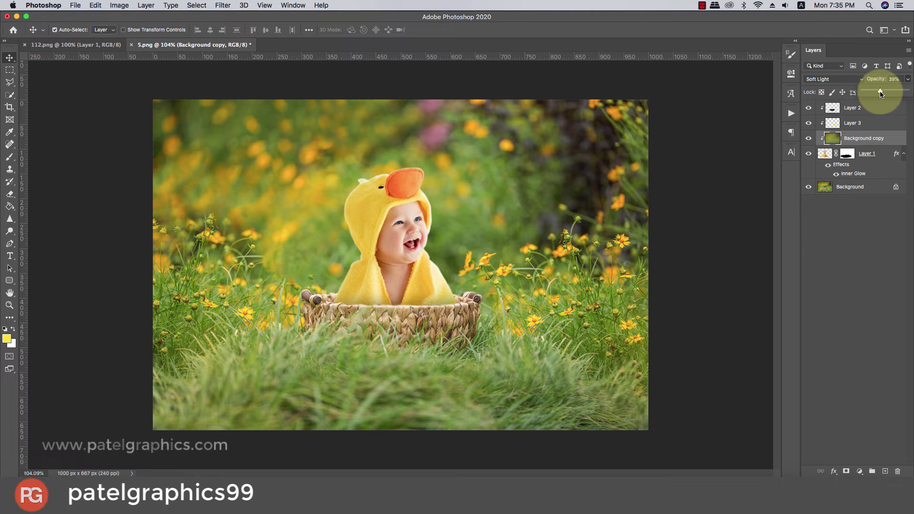
pyautogui.click(809, 140)
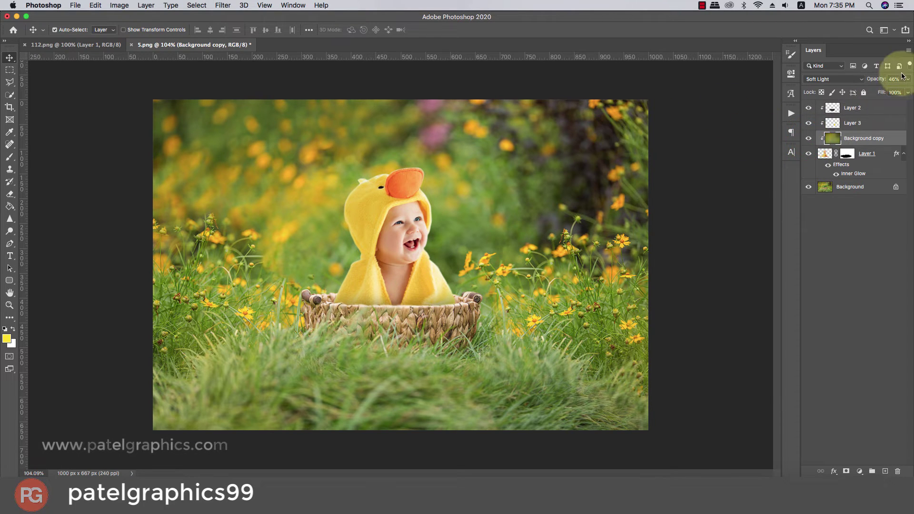
pyautogui.moveTo(900, 89); pyautogui.dragTo(879, 93)
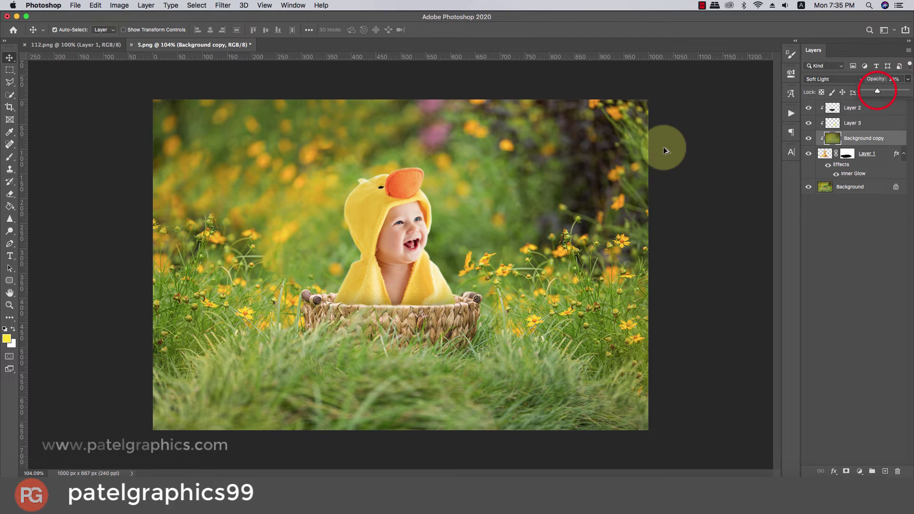
pyautogui.scroll(-5, 493, 208)
pyautogui.scroll(5, 493, 207)
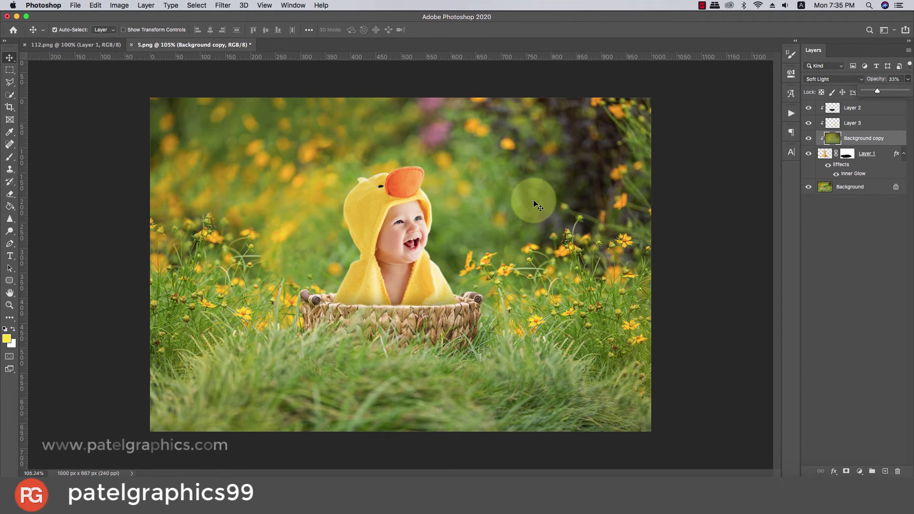
pyautogui.scroll(-3, 533, 199)
pyautogui.scroll(1, 538, 196)
pyautogui.scroll(2, 539, 195)
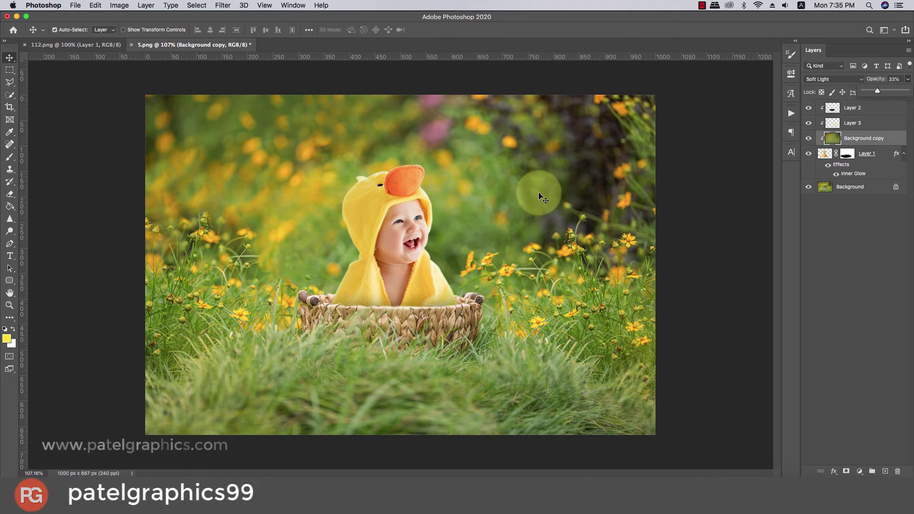
# Add a Color Lookup adjustment layer above Layer 2.
pyautogui.click(865, 110)
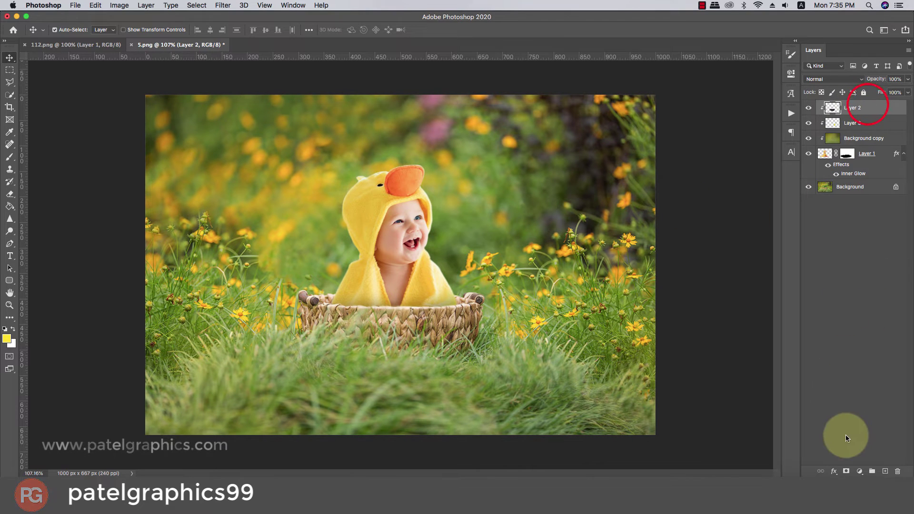
pyautogui.click(860, 471)
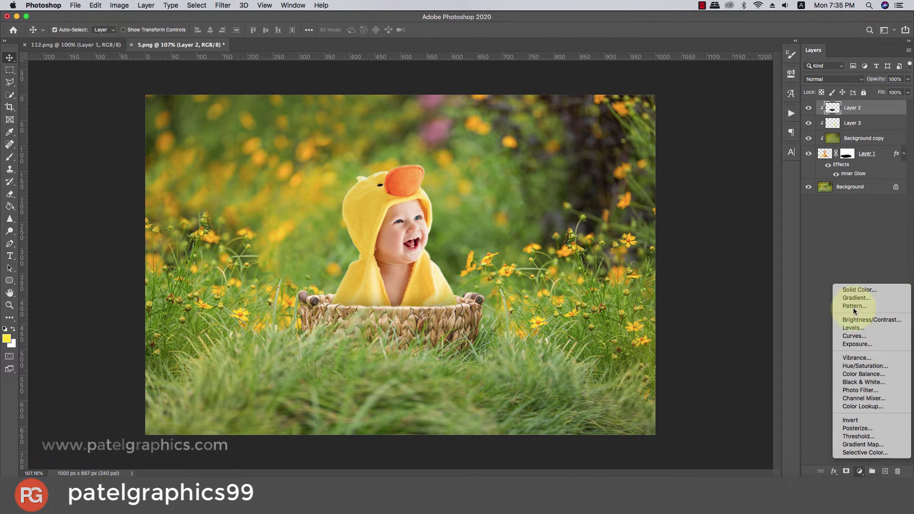
pyautogui.click(854, 407)
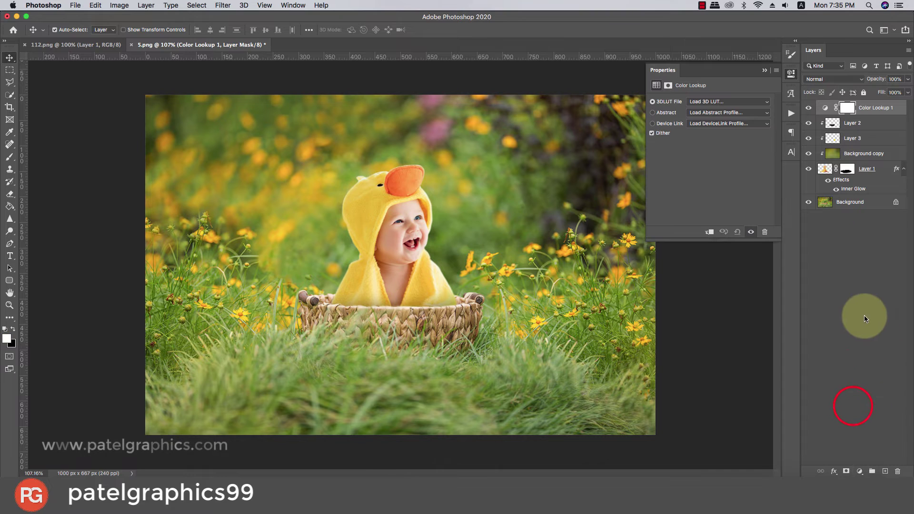
# Try several 3D LUTs, choose Fuji ETERNA 250D Fuji 3510 (by Adobe).cube, and toggle the Color Lookup layer's visibility to compare.
pyautogui.click(715, 107)
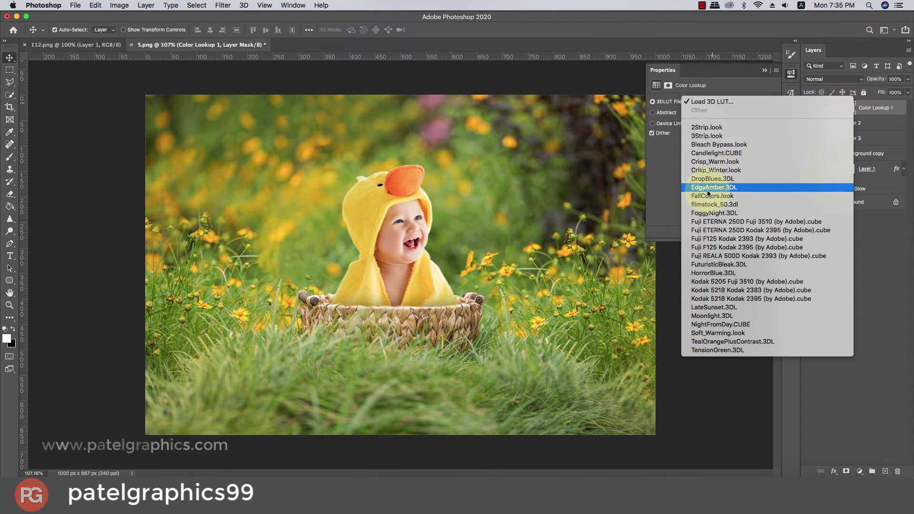
pyautogui.click(708, 196)
pyautogui.click(691, 102)
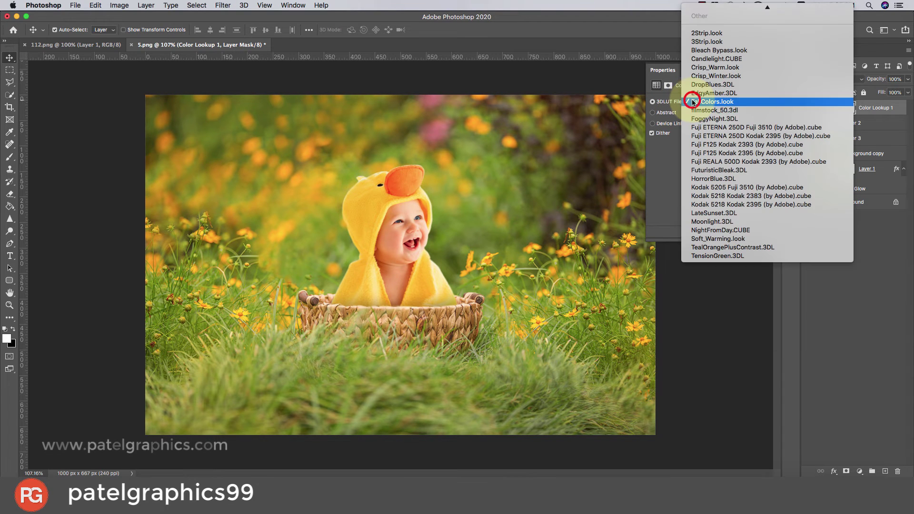
pyautogui.click(700, 109)
pyautogui.click(700, 104)
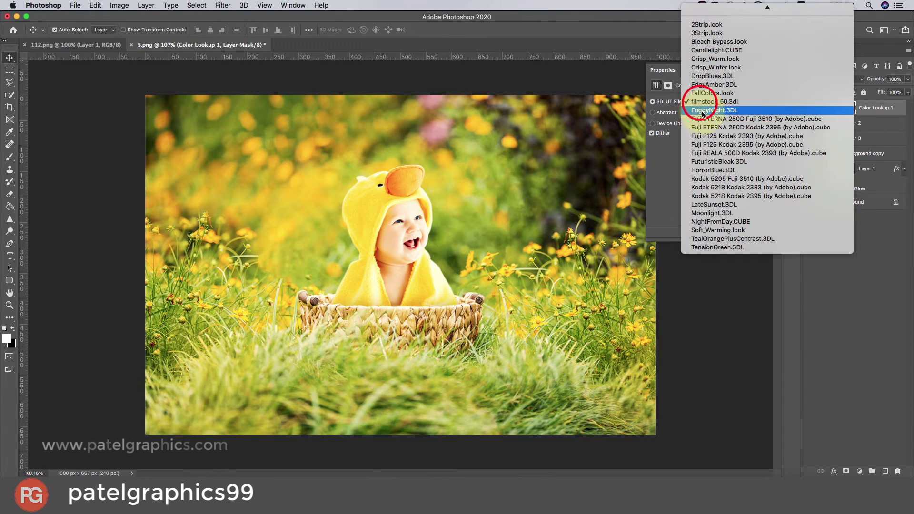
pyautogui.click(702, 118)
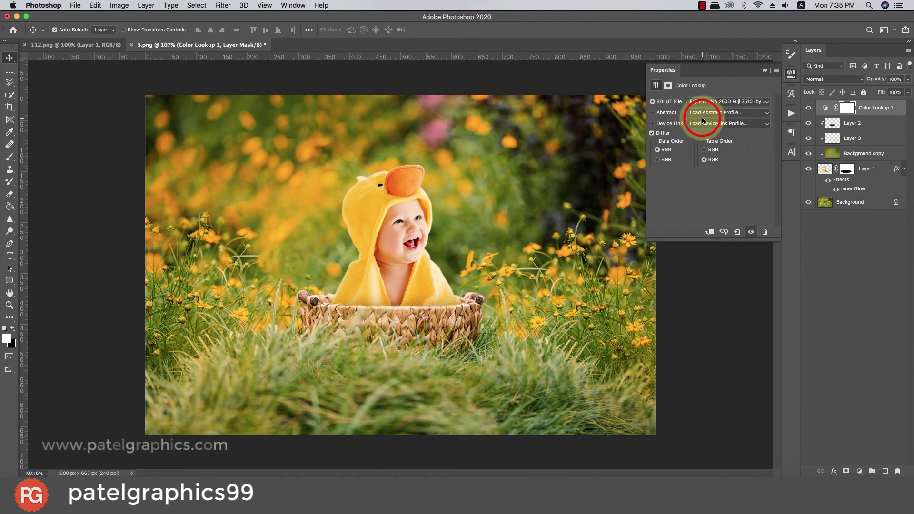
pyautogui.click(764, 70)
pyautogui.click(809, 108)
pyautogui.click(809, 108)
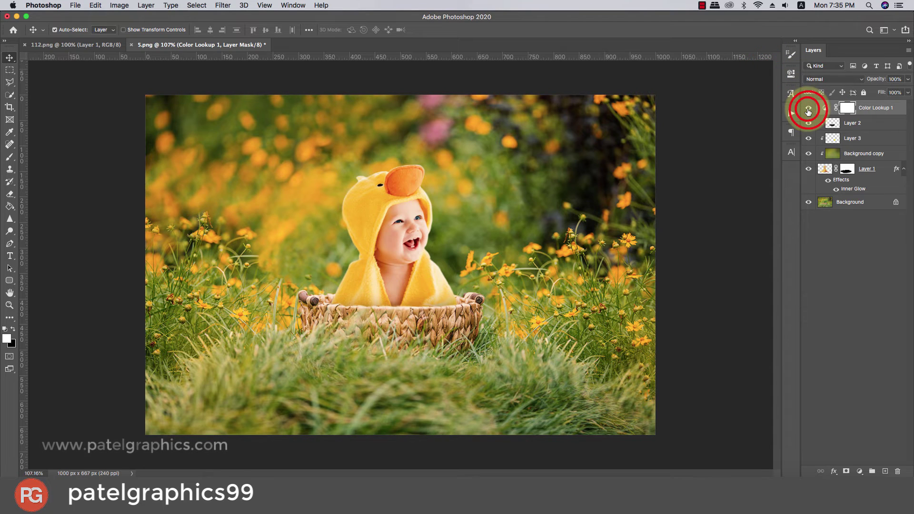
# Reduce the Color Lookup layer's opacity to 22% and add a new empty layer above it.
pyautogui.click(876, 106)
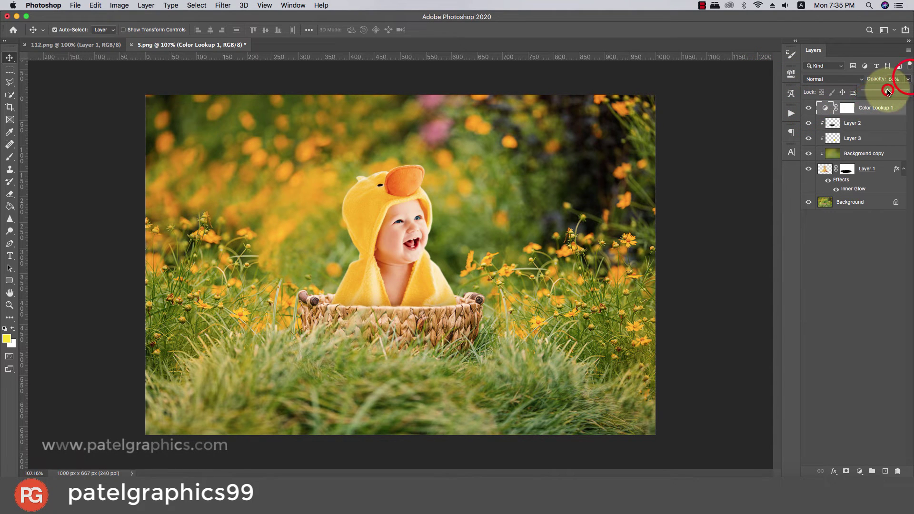
pyautogui.moveTo(907, 91); pyautogui.dragTo(867, 93)
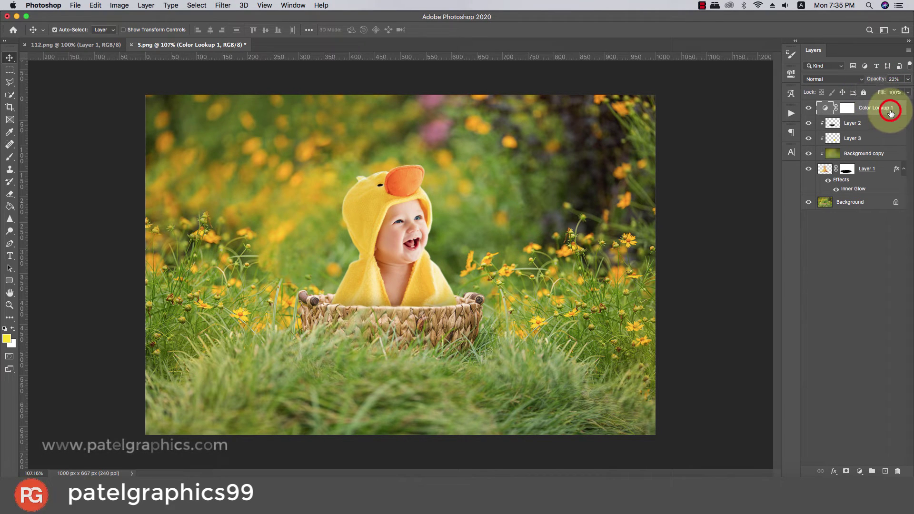
pyautogui.click(886, 471)
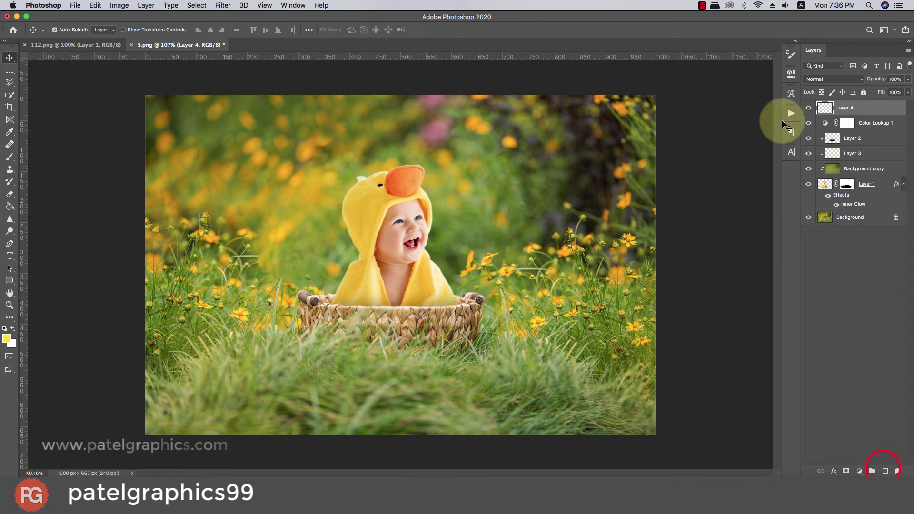
pyautogui.click(222, 5)
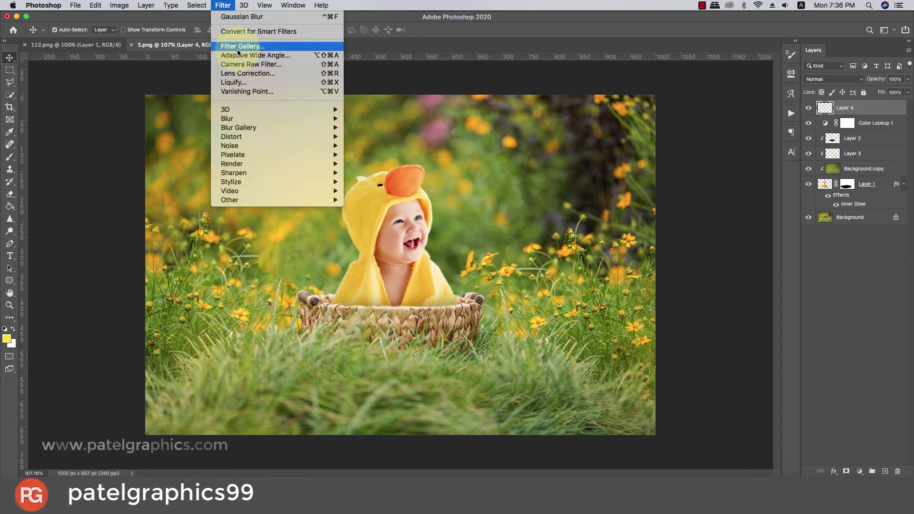
pyautogui.moveTo(119, 5)
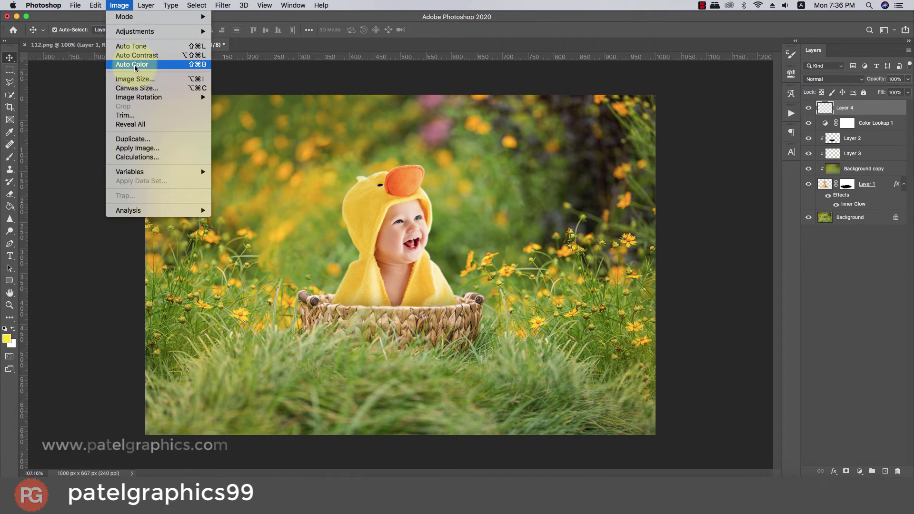
pyautogui.click(123, 80)
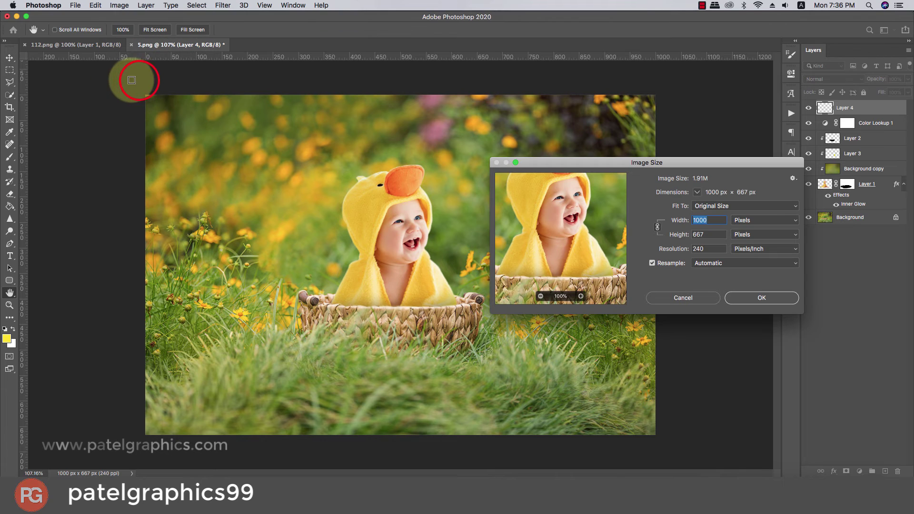
pyautogui.click(746, 299)
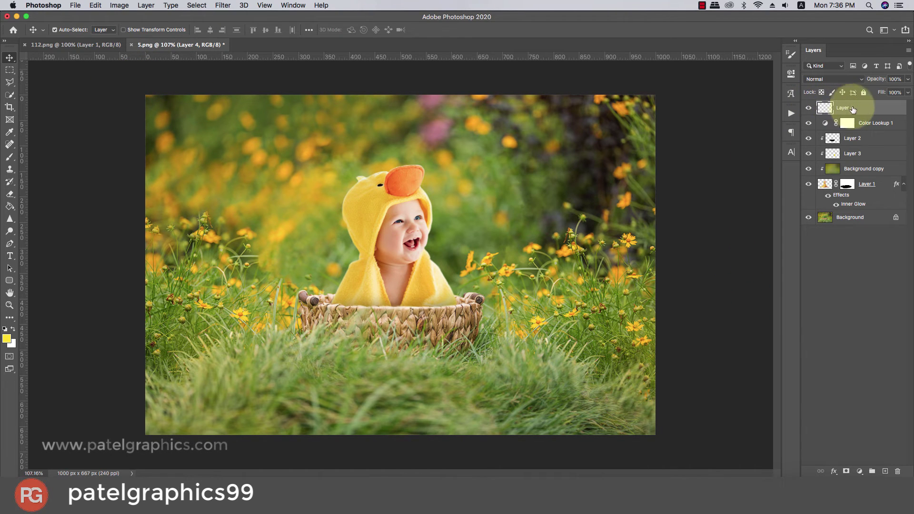
pyautogui.click(884, 107)
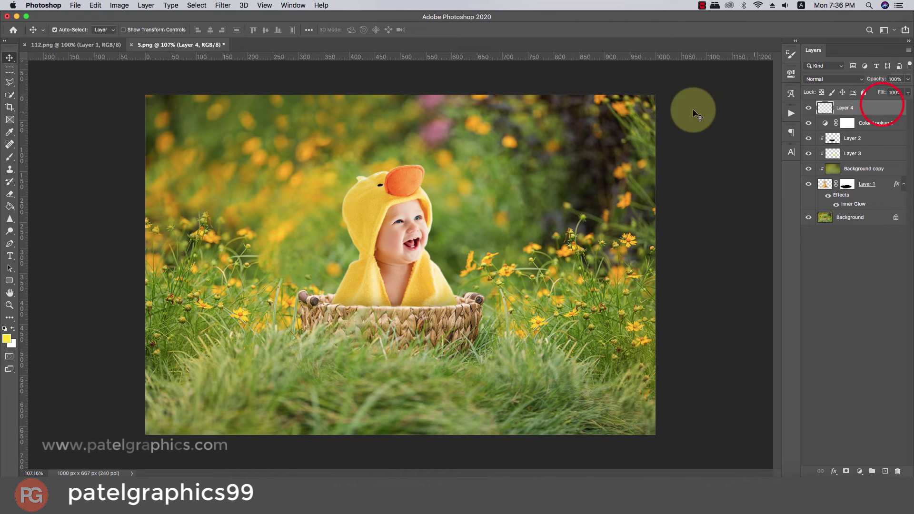
# Fill the new empty layer using Apply Image with the Merged layer of 5.png, RGB channel, Multiply blending and 100% opacity.
pyautogui.click(113, 5)
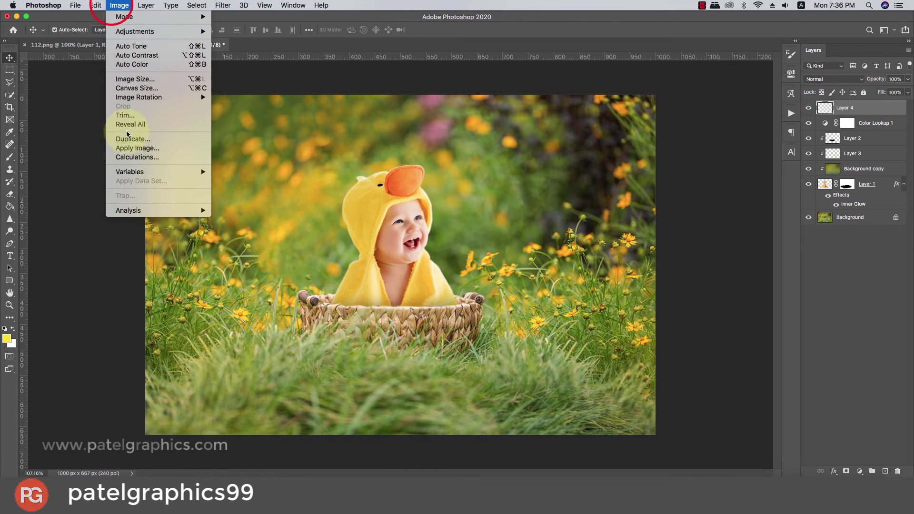
pyautogui.click(128, 148)
pyautogui.click(544, 143)
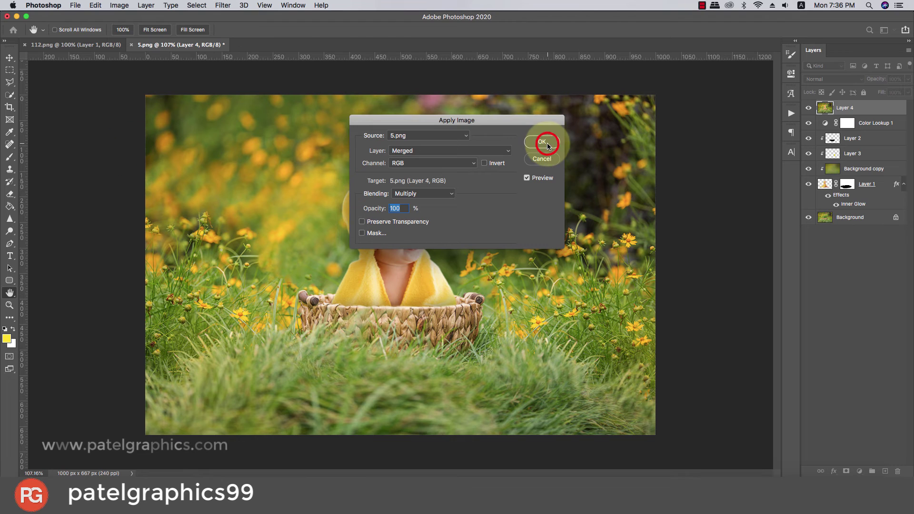
# Start the Camera Raw Filter on Layer 4, apply Auto tone, and set Clarity to +17 and Vibrance to +24.
pyautogui.click(216, 5)
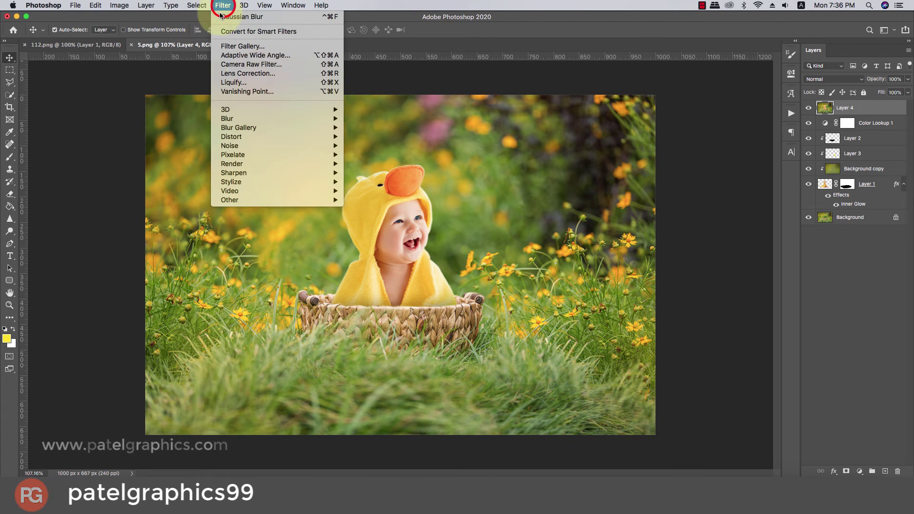
pyautogui.click(257, 65)
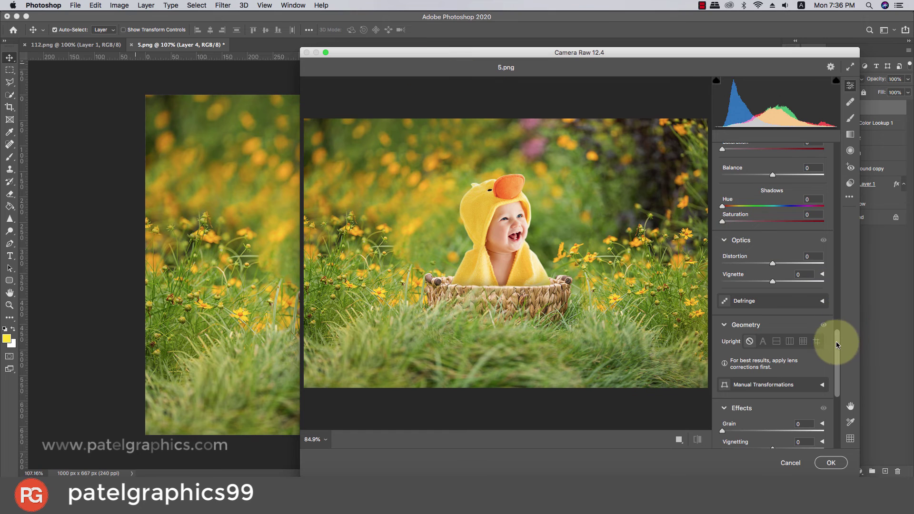
pyautogui.moveTo(838, 345); pyautogui.dragTo(812, 156)
pyautogui.click(798, 153)
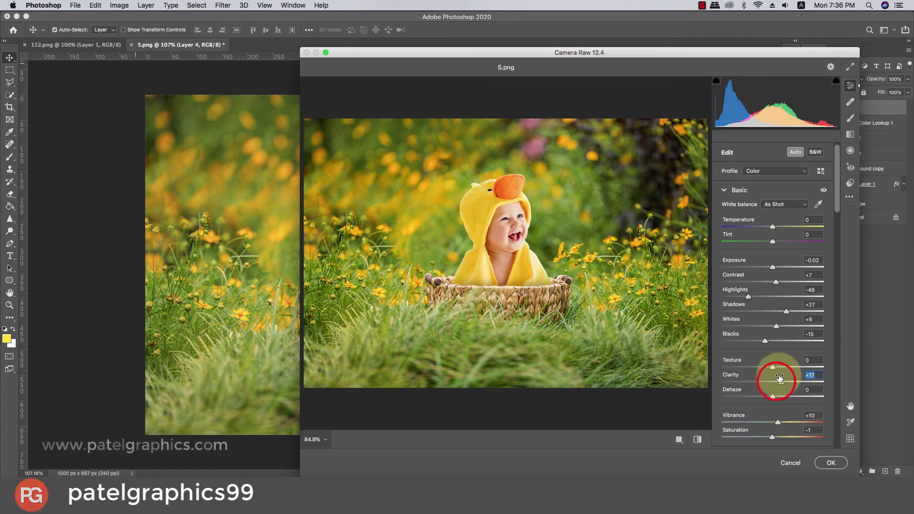
pyautogui.moveTo(784, 422); pyautogui.dragTo(789, 424)
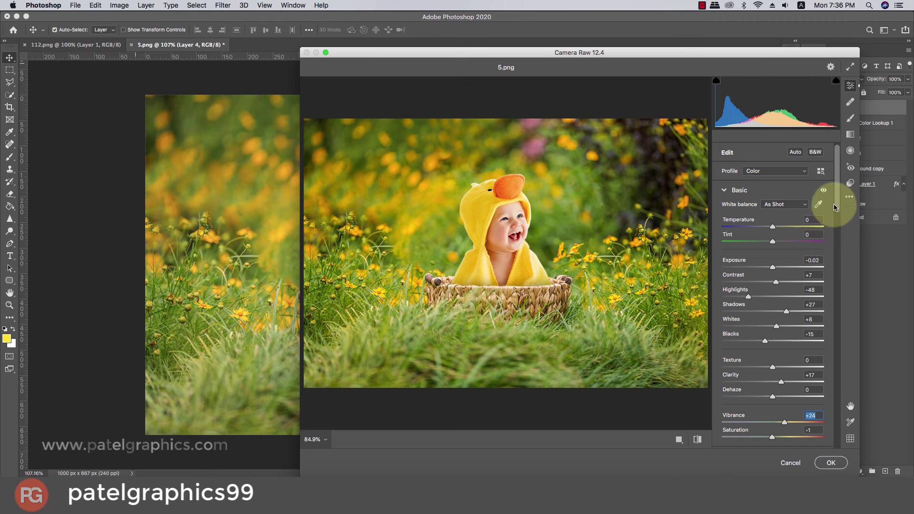
# Set Blue Primary Saturation to +5, Vignetting to -10 and Noise Reduction to 17, and apply the Camera Raw adjustments.
pyautogui.moveTo(835, 203); pyautogui.dragTo(775, 439)
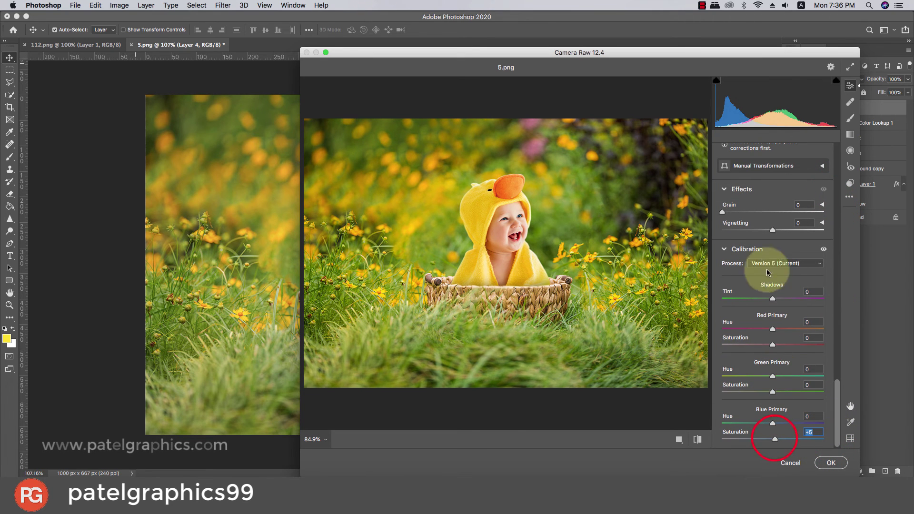
pyautogui.moveTo(767, 232); pyautogui.dragTo(766, 232)
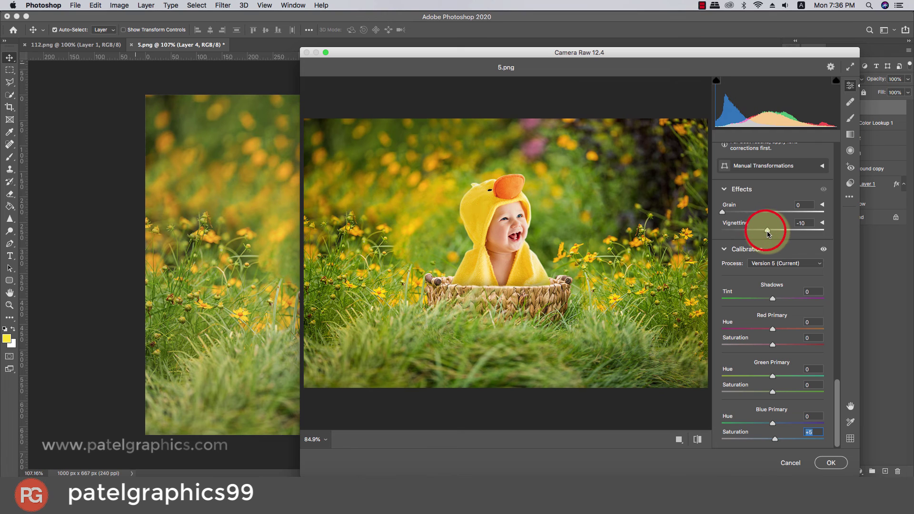
pyautogui.moveTo(839, 376); pyautogui.dragTo(842, 253)
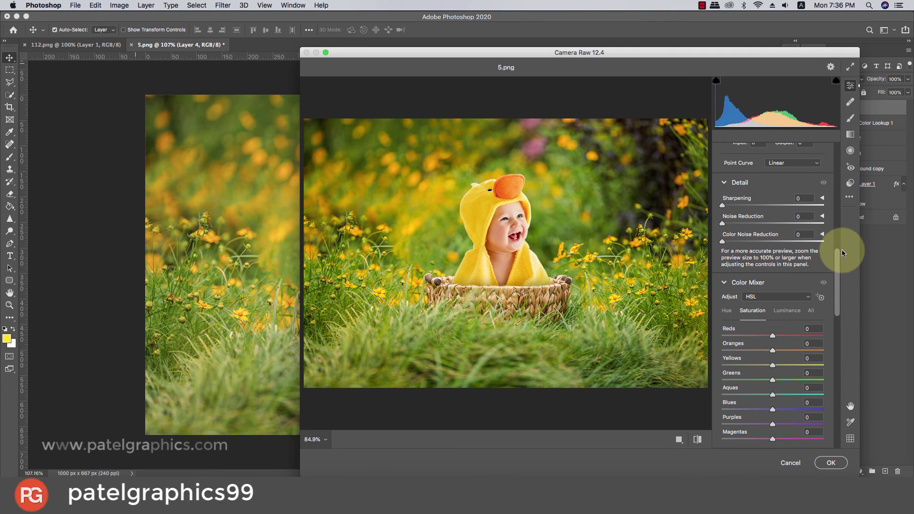
pyautogui.moveTo(728, 223); pyautogui.dragTo(739, 224)
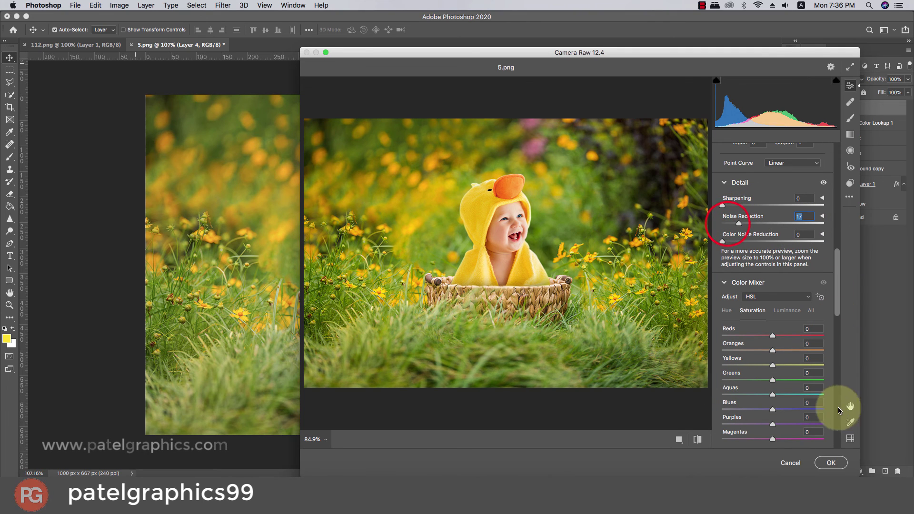
pyautogui.click(828, 461)
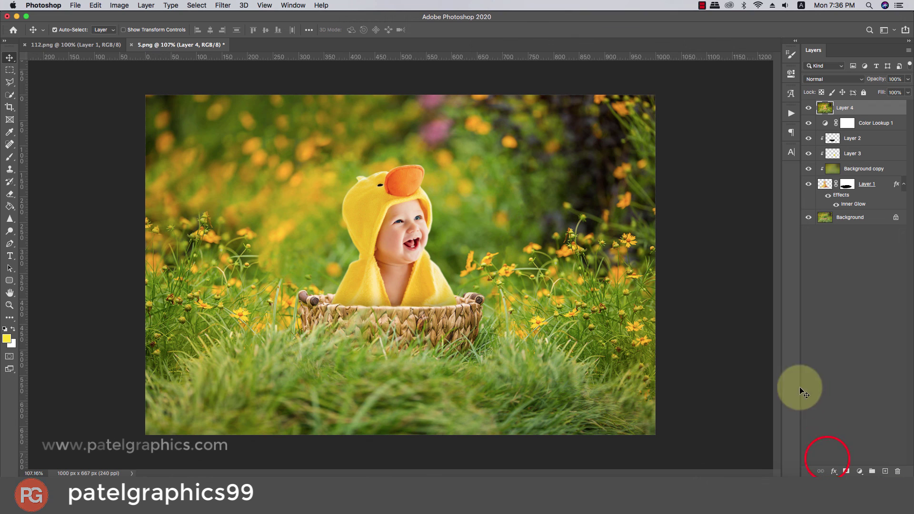
pyautogui.scroll(3, 699, 280)
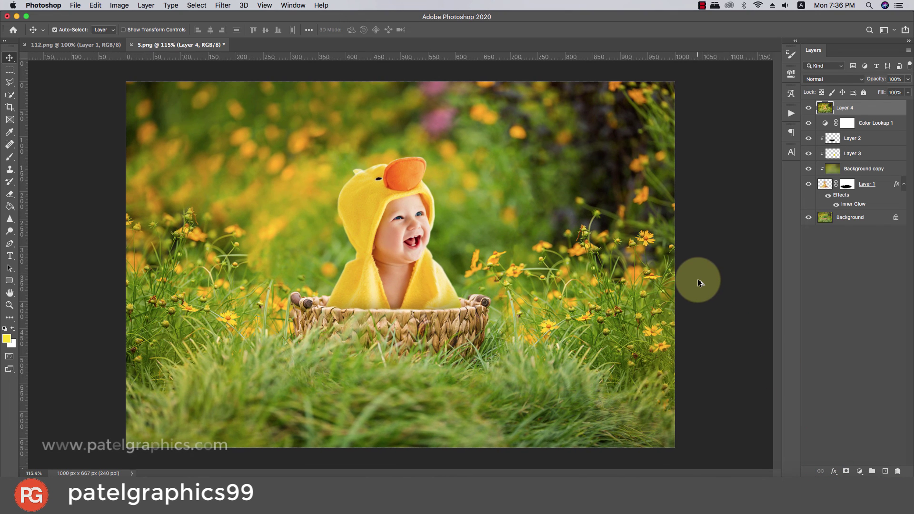
pyautogui.scroll(1, 698, 279)
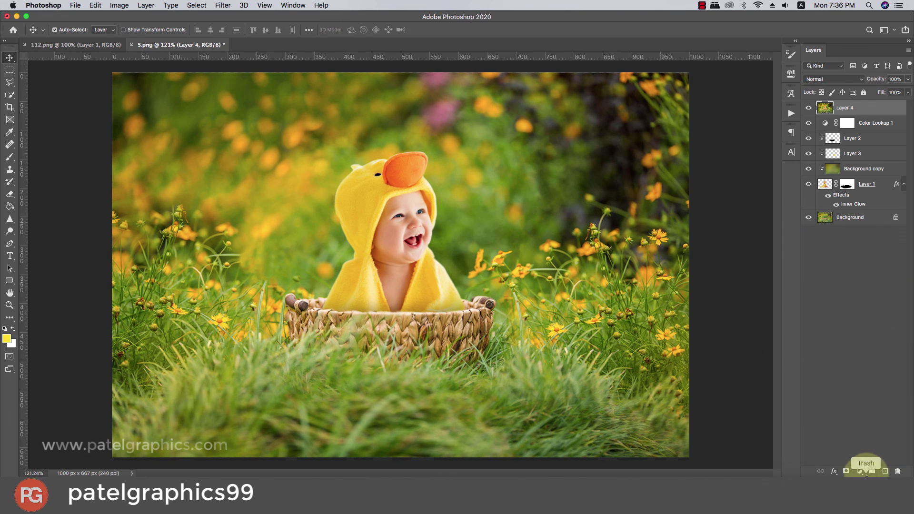